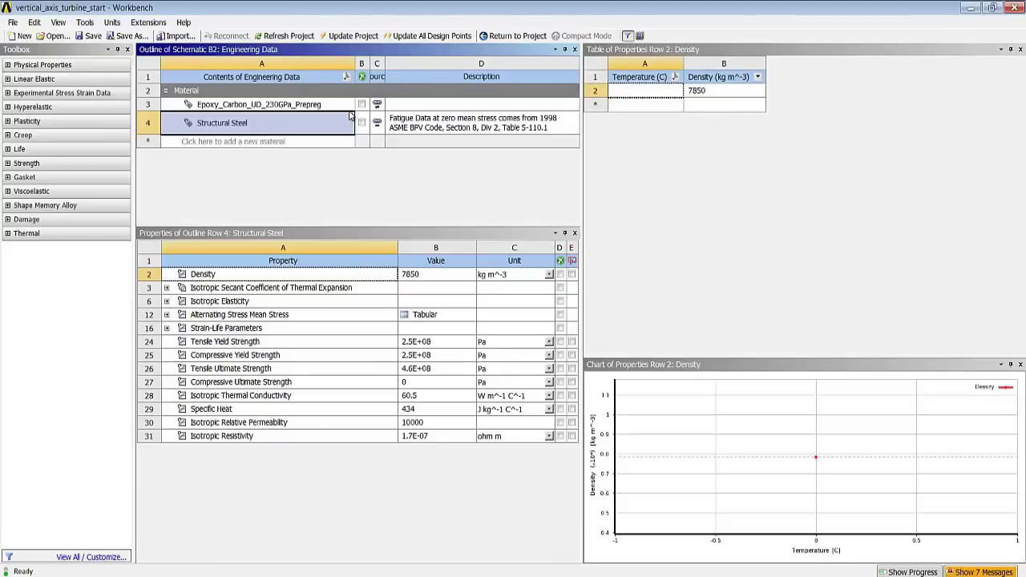
Examine the orthotropic elasticity properties of the Epoxy_Carbon_UD_230GPa_Prepreg material
click(333, 107)
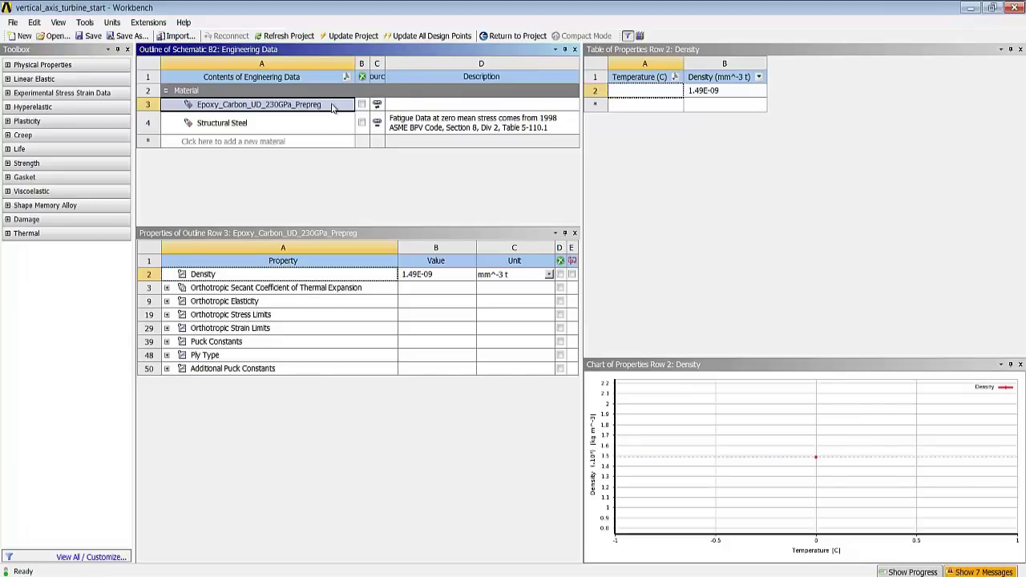
click(167, 301)
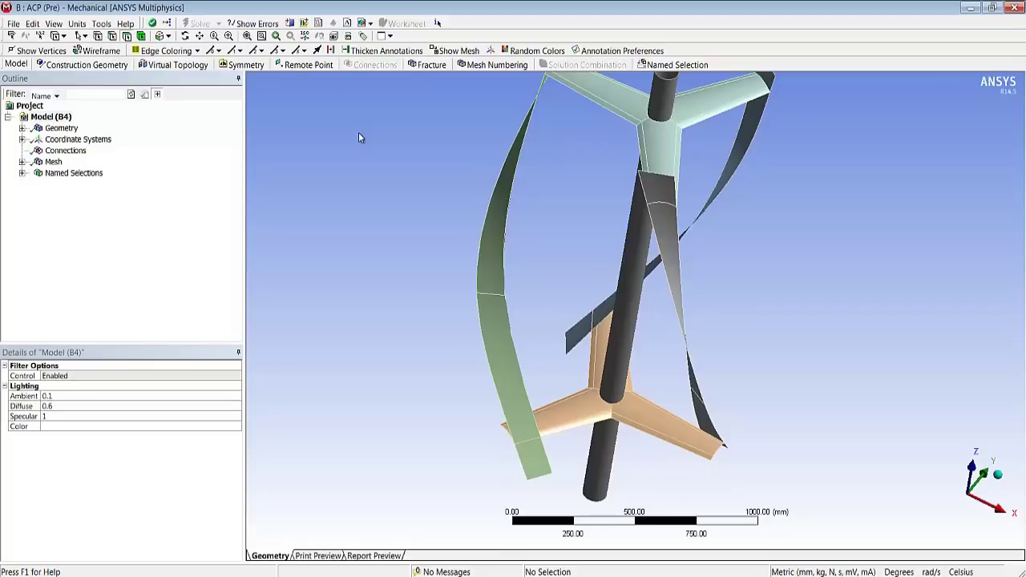
In ANSYS Mechanical, inspect the turbine's mesh up close and highlight the shaft named selection
click(54, 162)
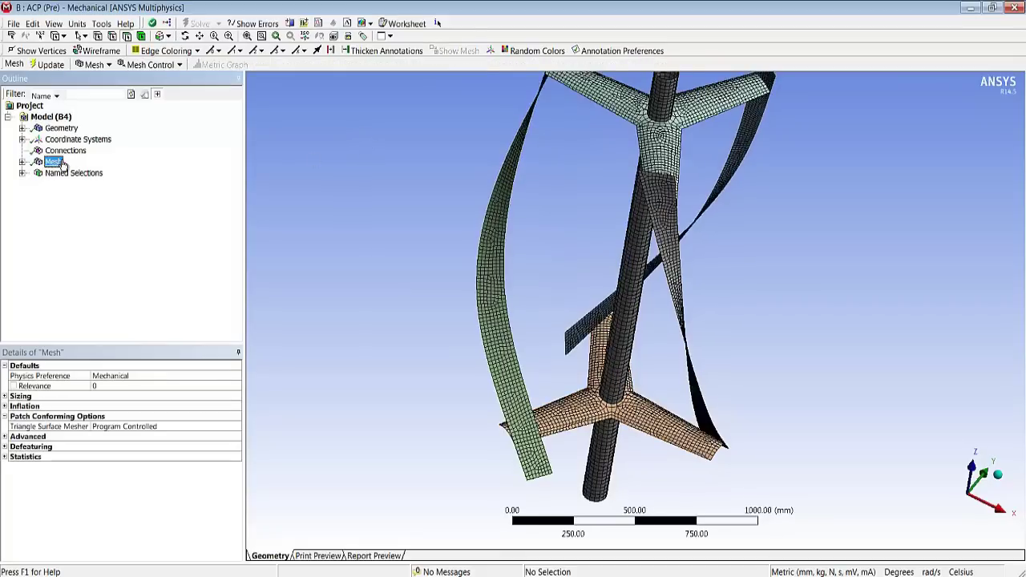
scroll(117, 180, up, 5)
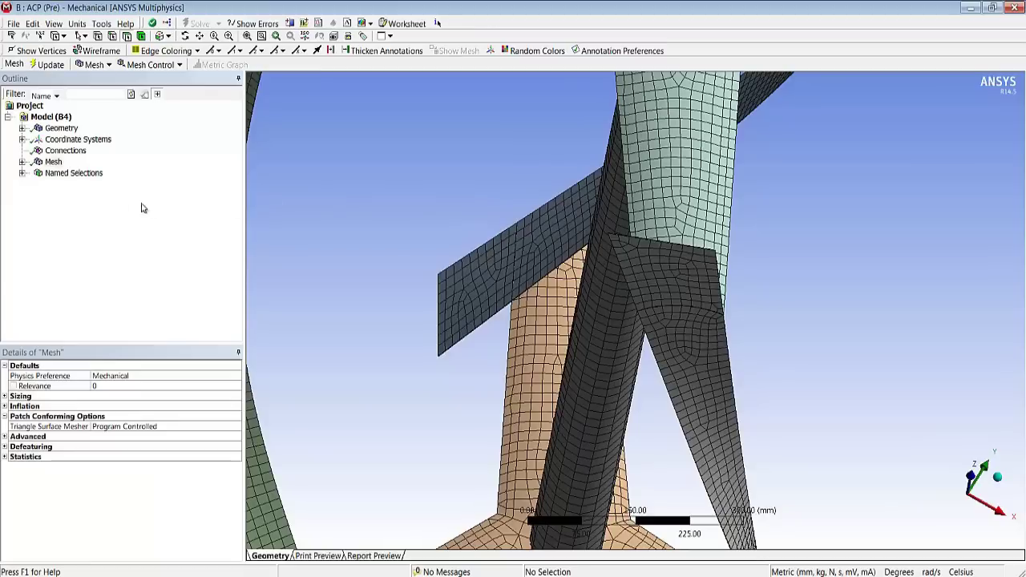
click(22, 174)
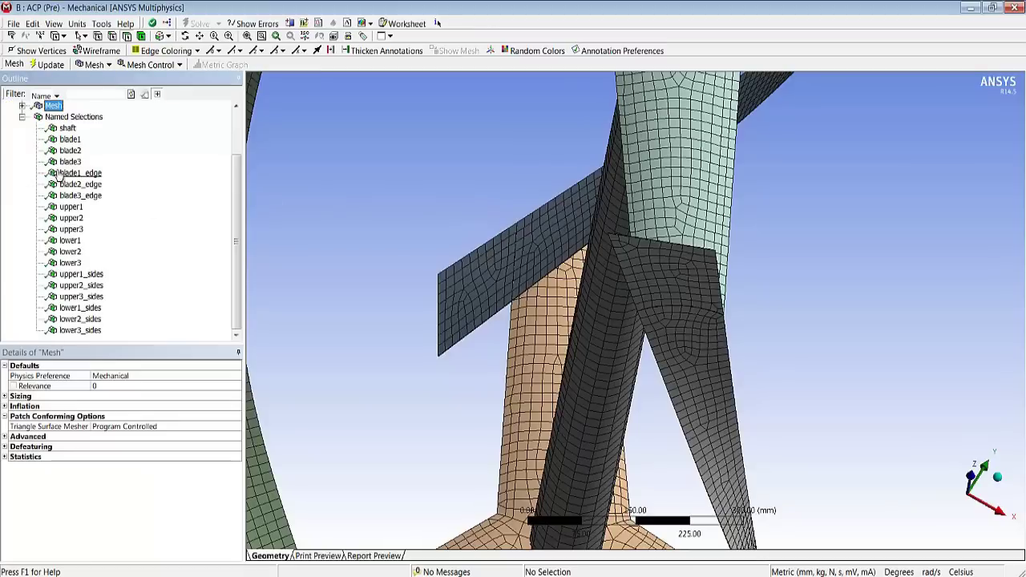
click(66, 130)
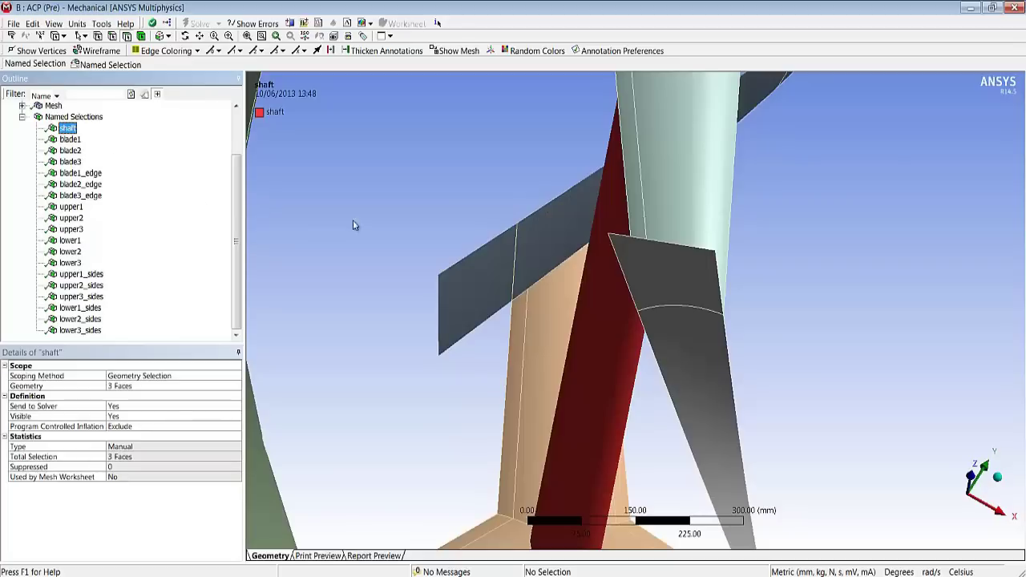
drag(452, 215, 575, 401)
middle_drag(576, 401, 614, 371)
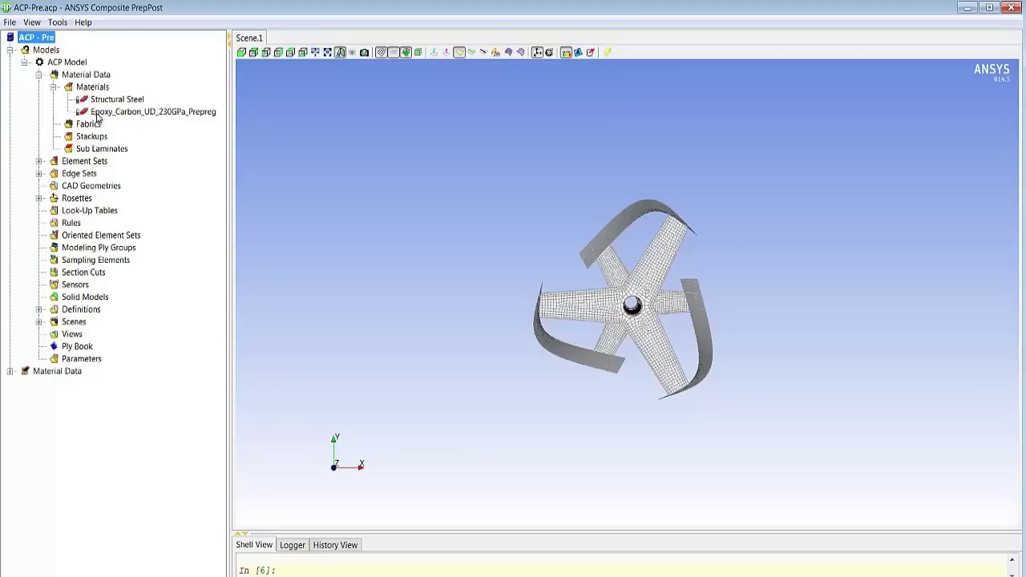
In ANSYS Composite PrepPost, create a fabric from Epoxy_Carbon_UD_230GPa_Prepreg with a thickness of 1
right_click(92, 125)
click(120, 125)
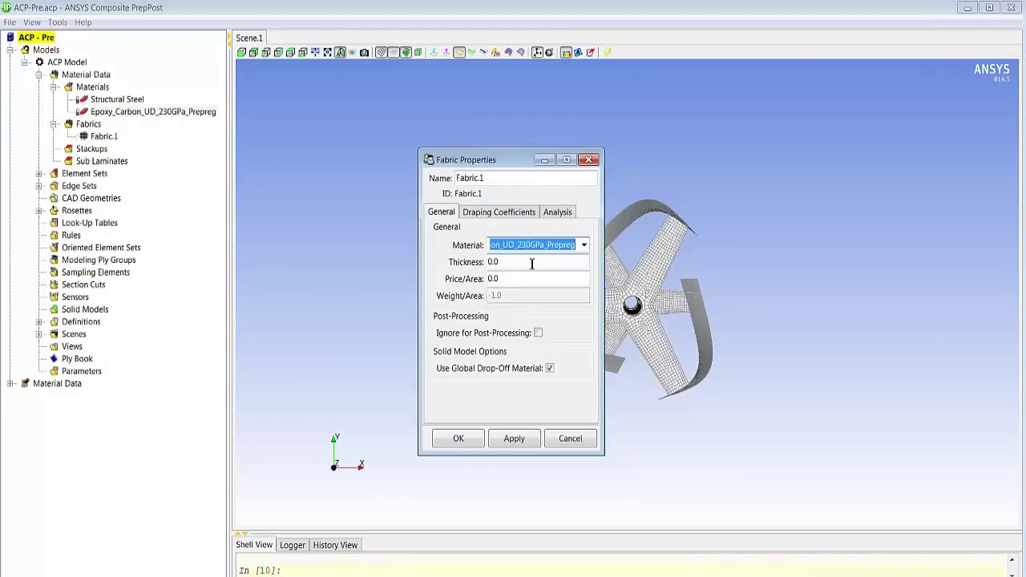
click(531, 262)
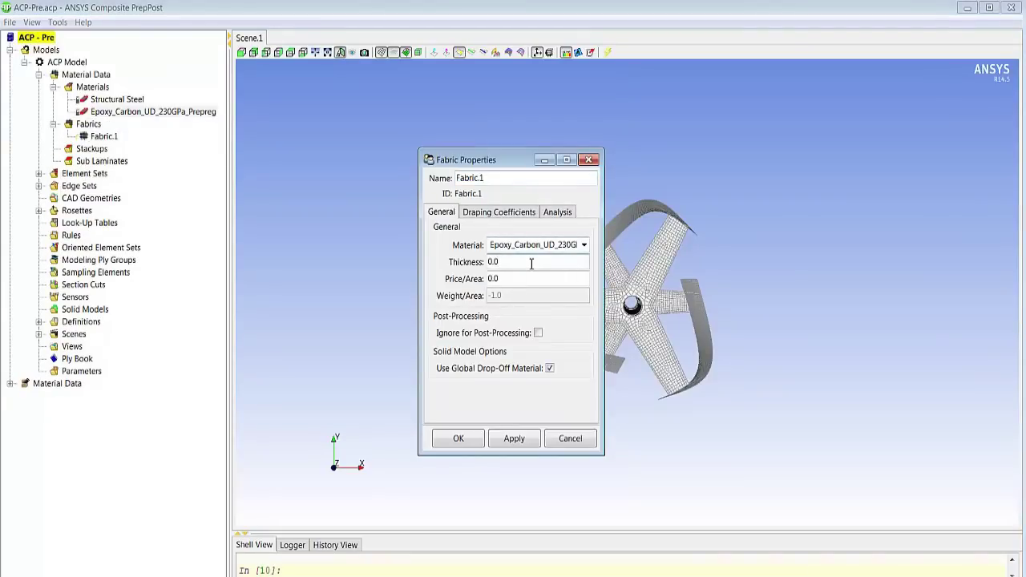
key(BackSpace)
key(BackSpace)
key(BackSpace)
text(0.2)
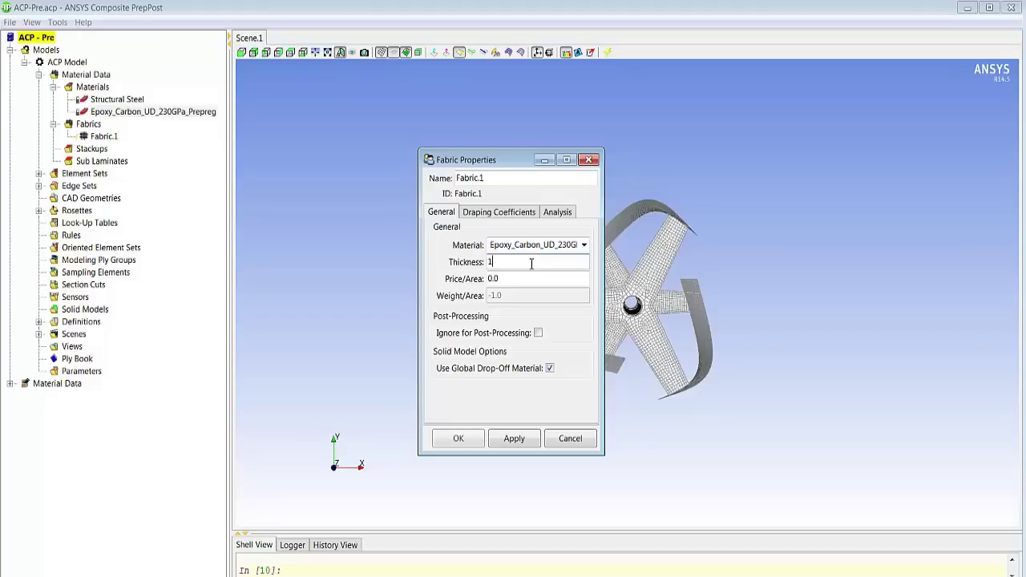
click(458, 439)
Create a stackup with Fabric.1 at 0 degrees as its first ply
right_click(100, 149)
click(160, 150)
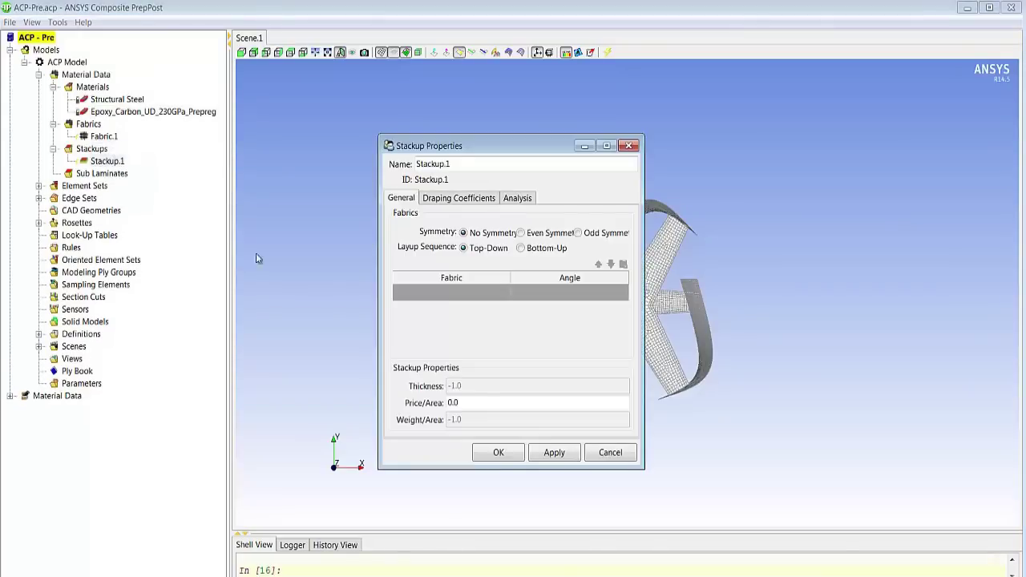
click(501, 295)
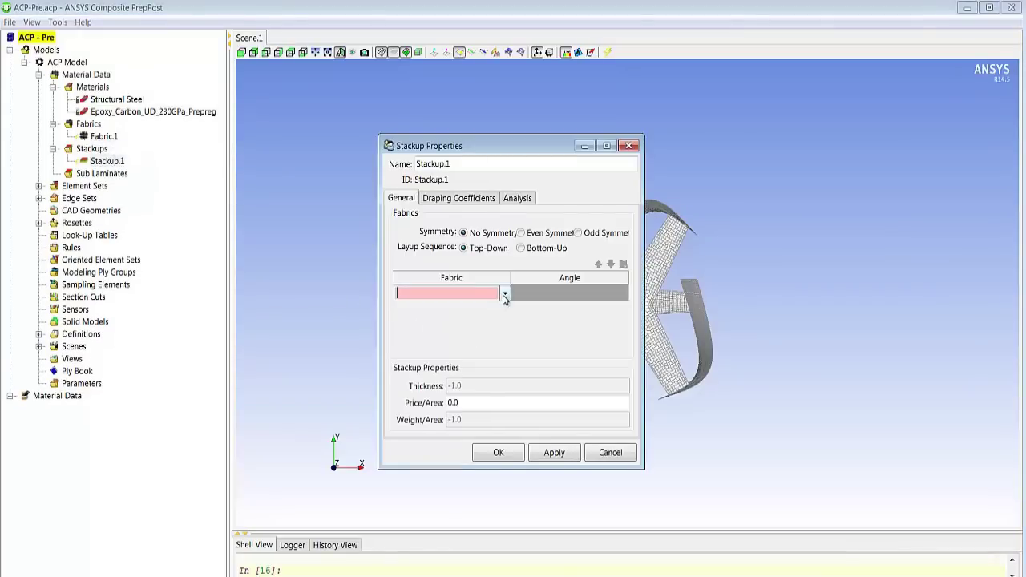
click(503, 294)
click(497, 305)
click(503, 342)
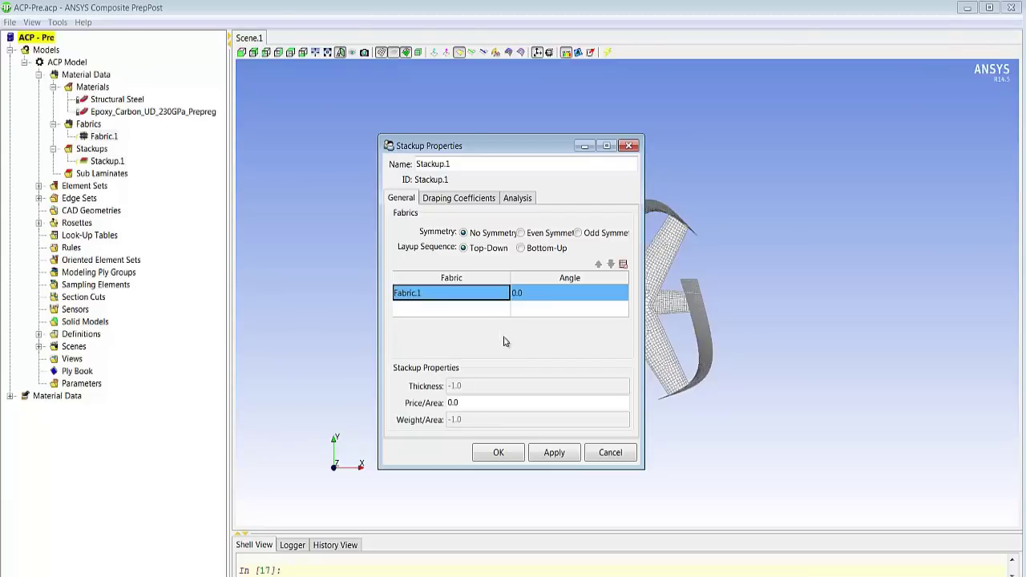
Add a second Fabric.1 ply to the stackup at an angle of -45 degrees
click(505, 310)
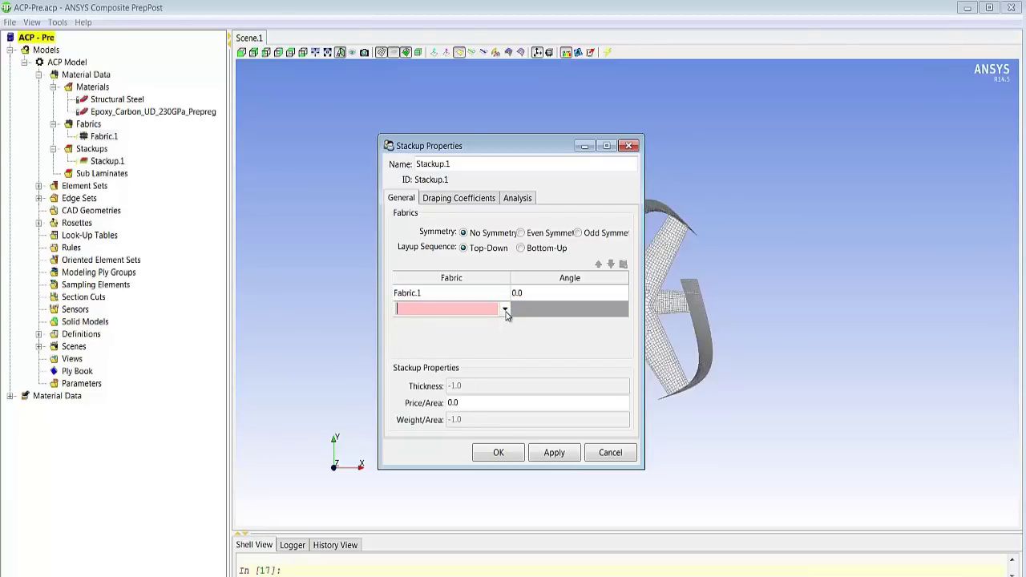
click(504, 308)
click(494, 323)
click(532, 311)
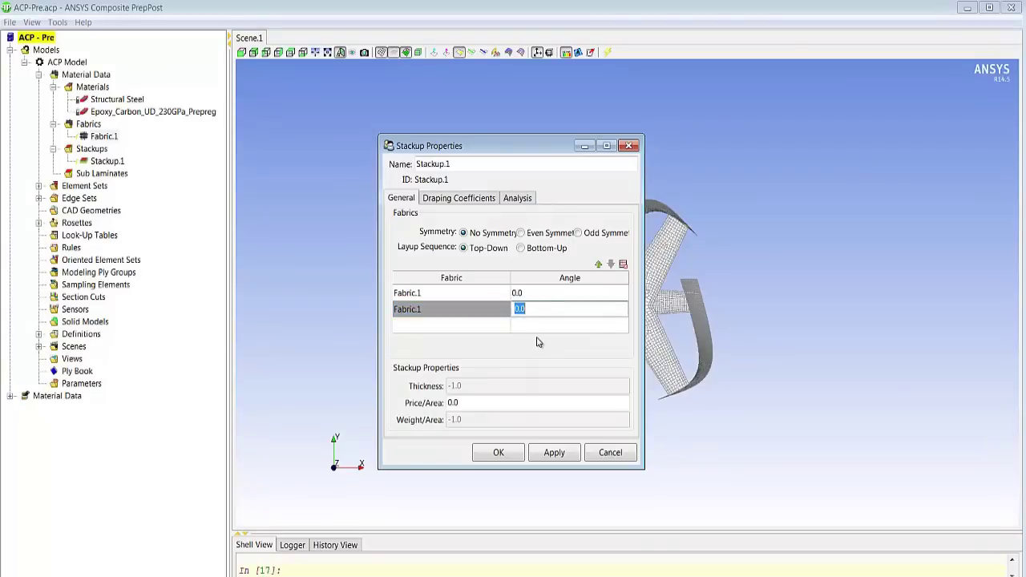
text(-45)
Add a third Fabric.1 ply to the stackup at an angle of 45 degrees
click(512, 325)
click(503, 325)
click(494, 339)
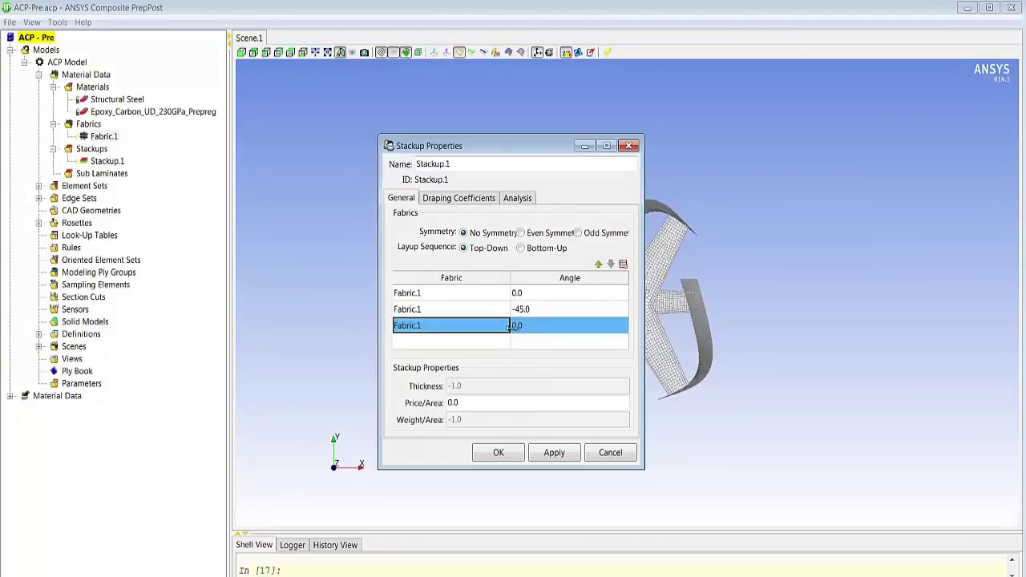
click(522, 326)
text(45)
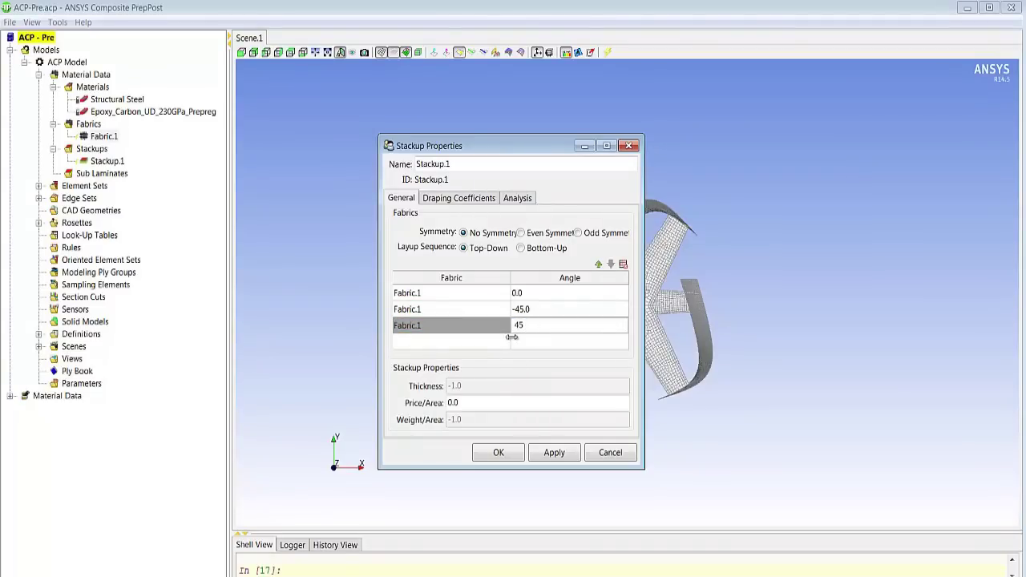
Add a fourth Fabric.1 ply at 90 degrees and show the stackup's analysis settings
click(508, 342)
click(505, 341)
click(495, 355)
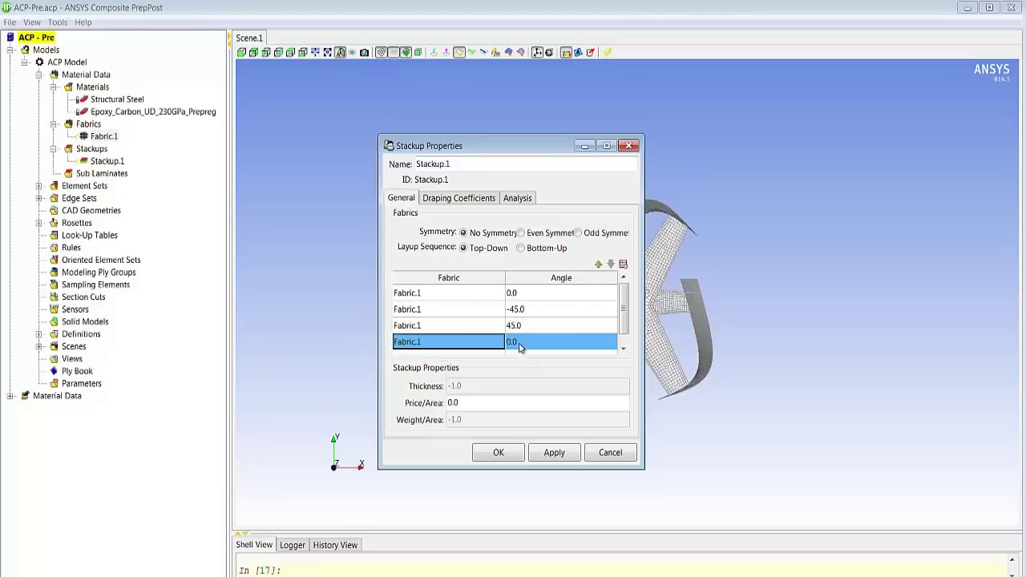
click(518, 343)
text(90)
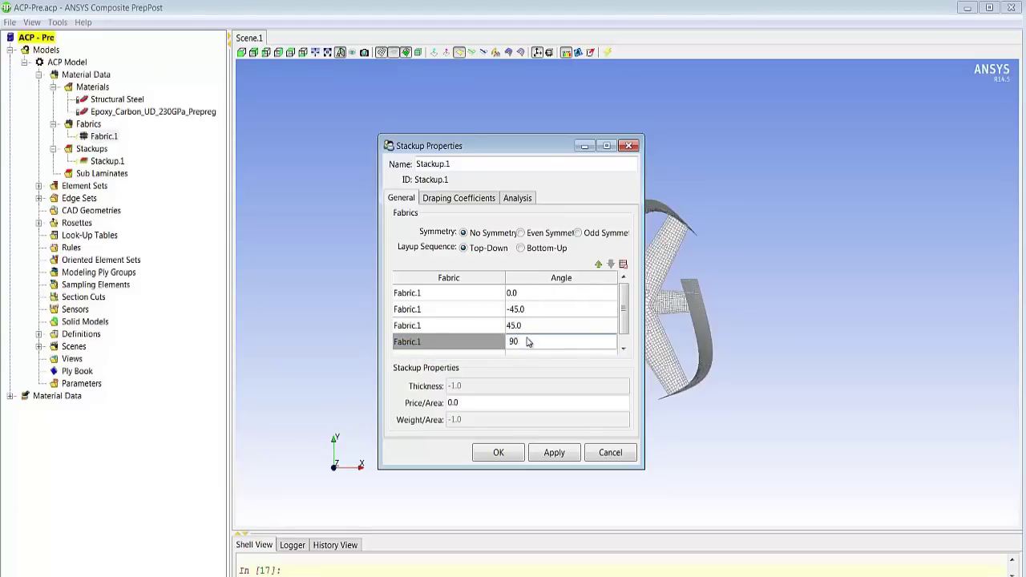
drag(524, 150, 353, 95)
click(354, 141)
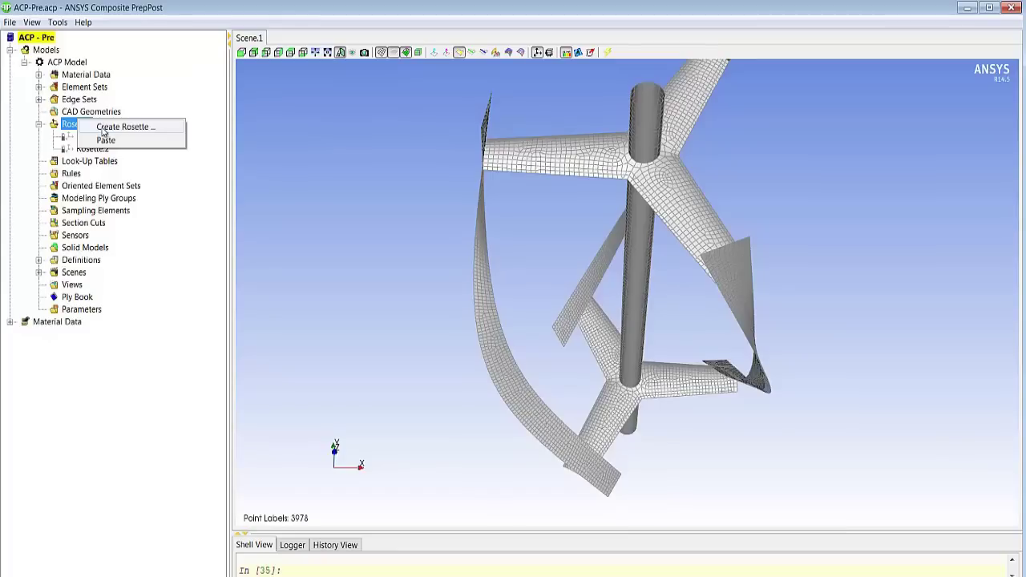
Create a cylindrical rosette, keeping its default origin and directions
click(128, 127)
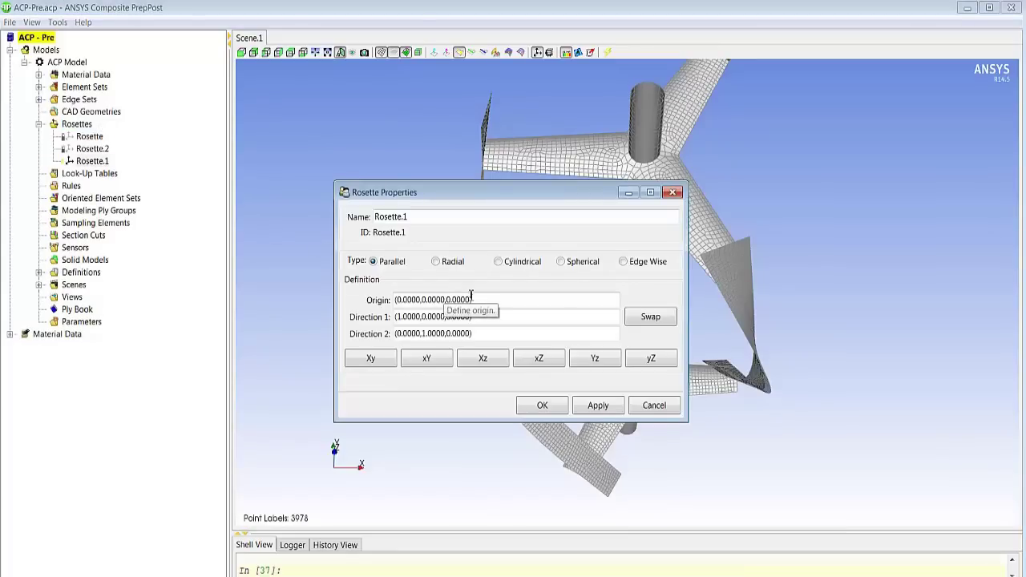
click(499, 262)
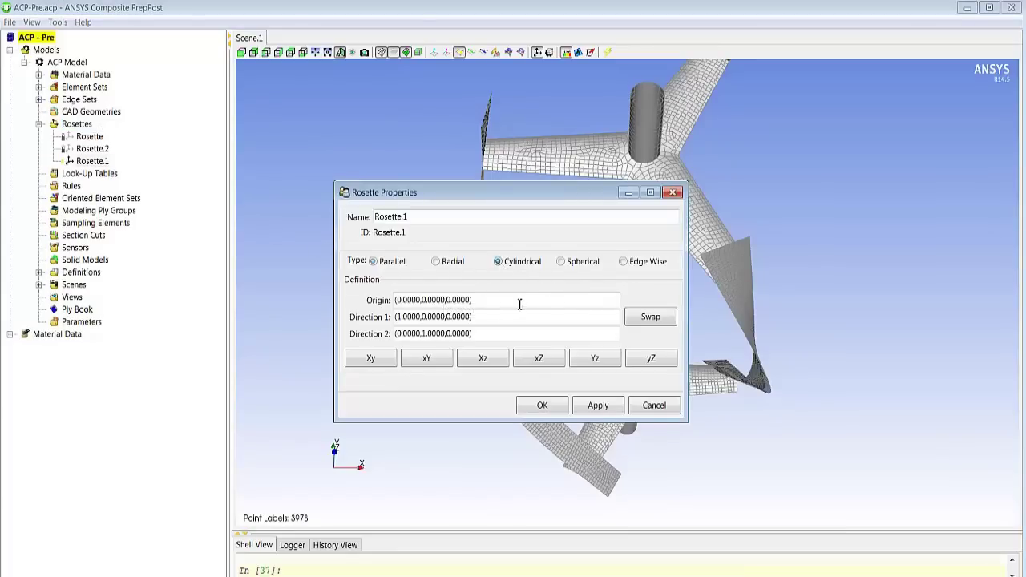
click(549, 405)
Create an oriented element set for the shaft with its orientation direction flipped and Rosette.1 as its rosette
right_click(126, 197)
click(144, 204)
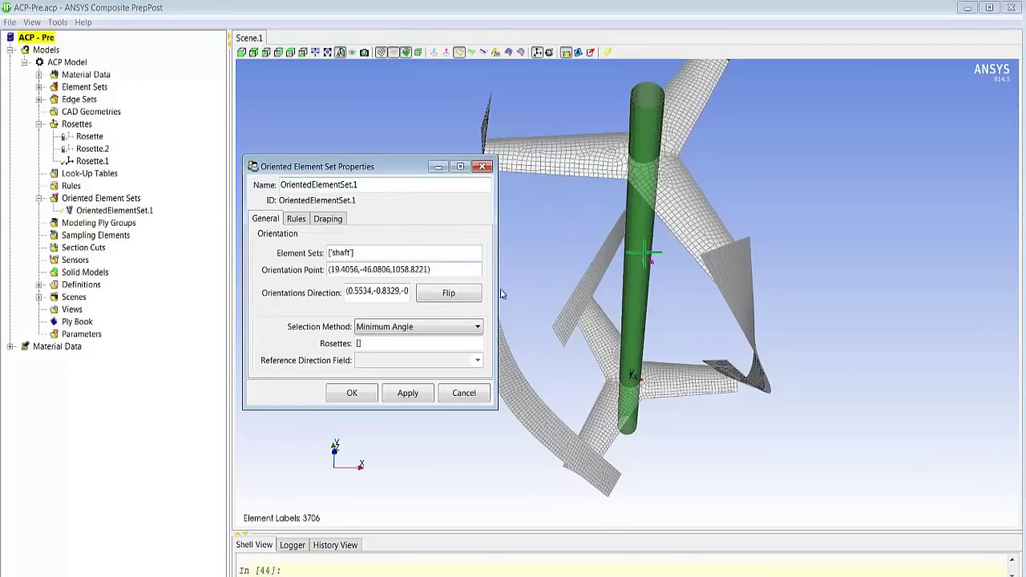
click(451, 296)
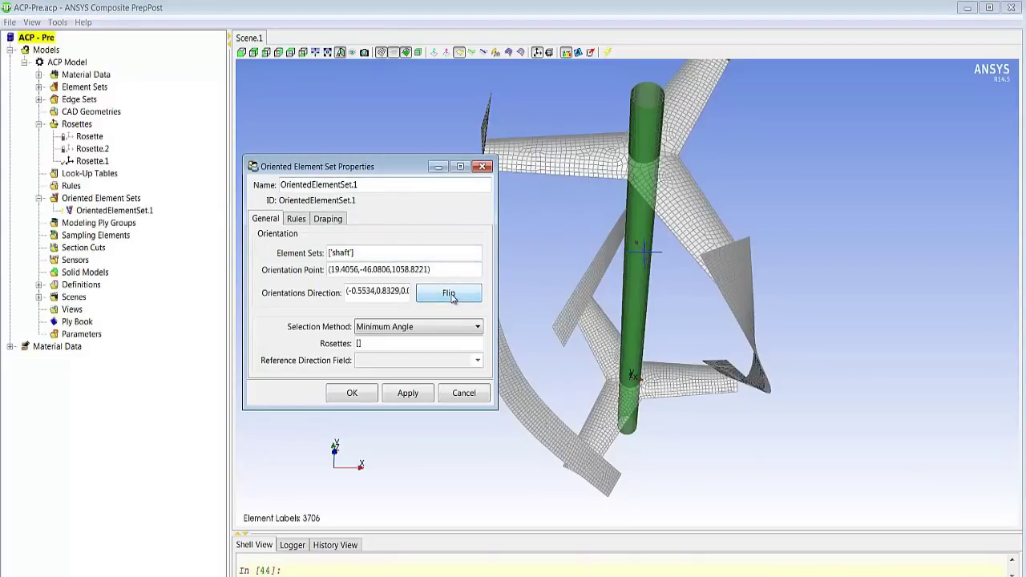
click(389, 342)
click(94, 163)
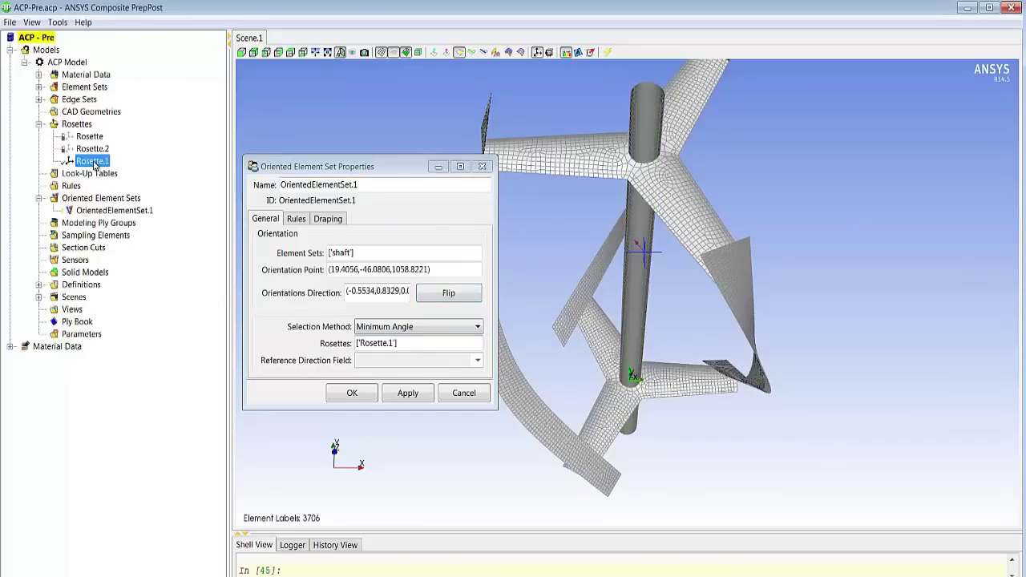
click(350, 394)
Update the model and examine the reference direction arrows on the shaft up close
click(609, 53)
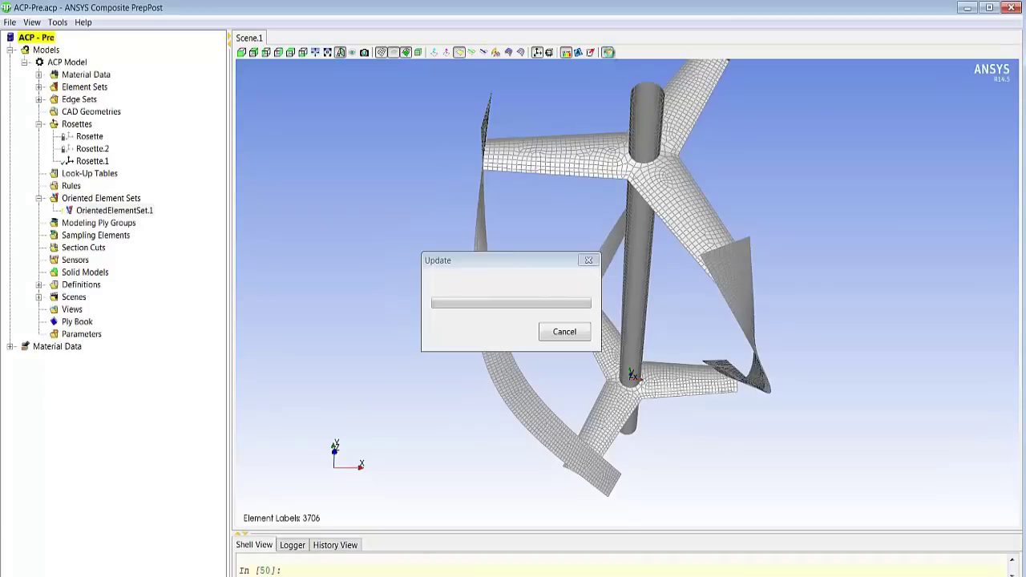
scroll(641, 345, up, 10)
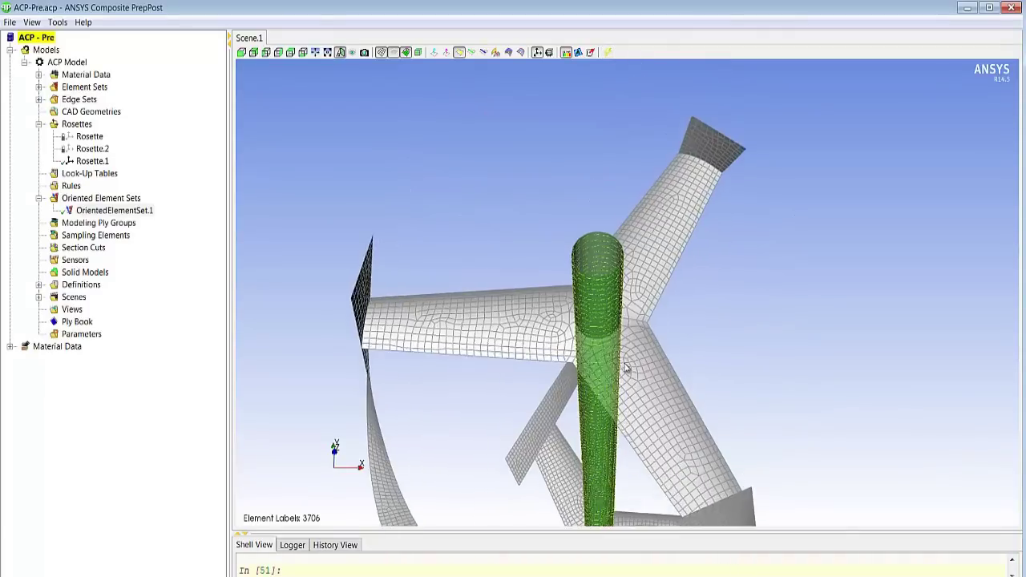
scroll(631, 231, up, 5)
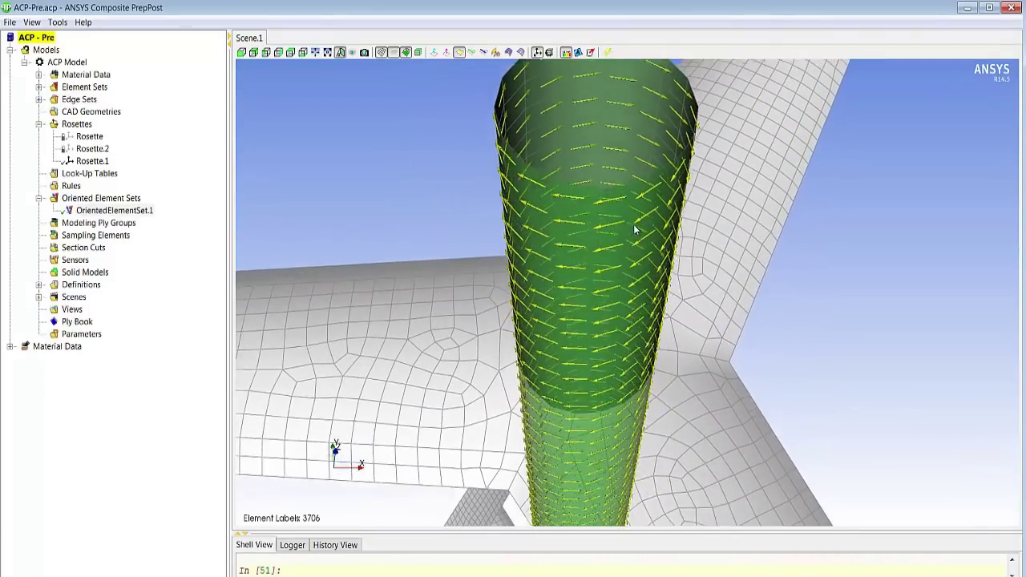
scroll(636, 229, up, 2)
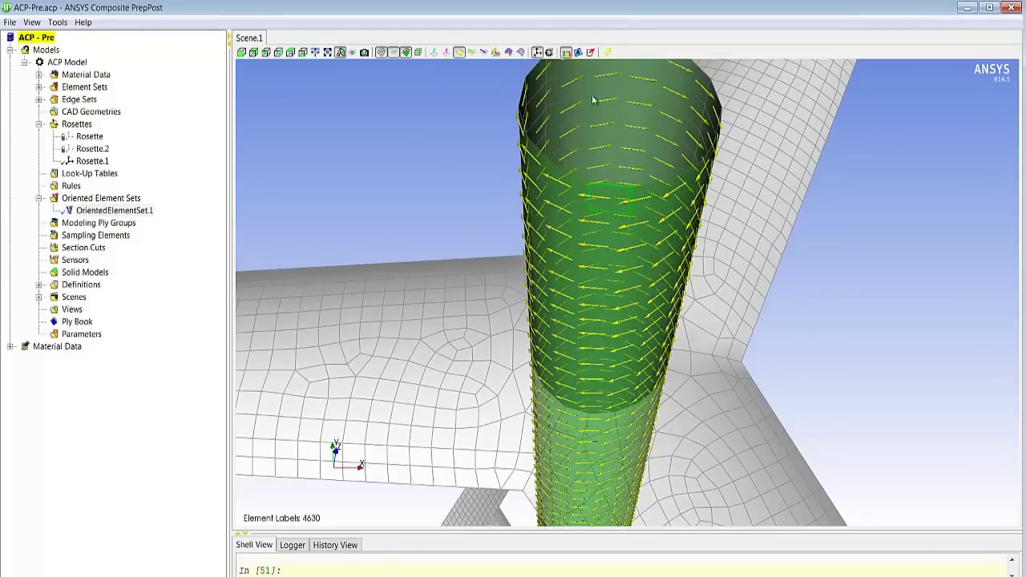
Create a modeling ply group with the default name
right_click(111, 221)
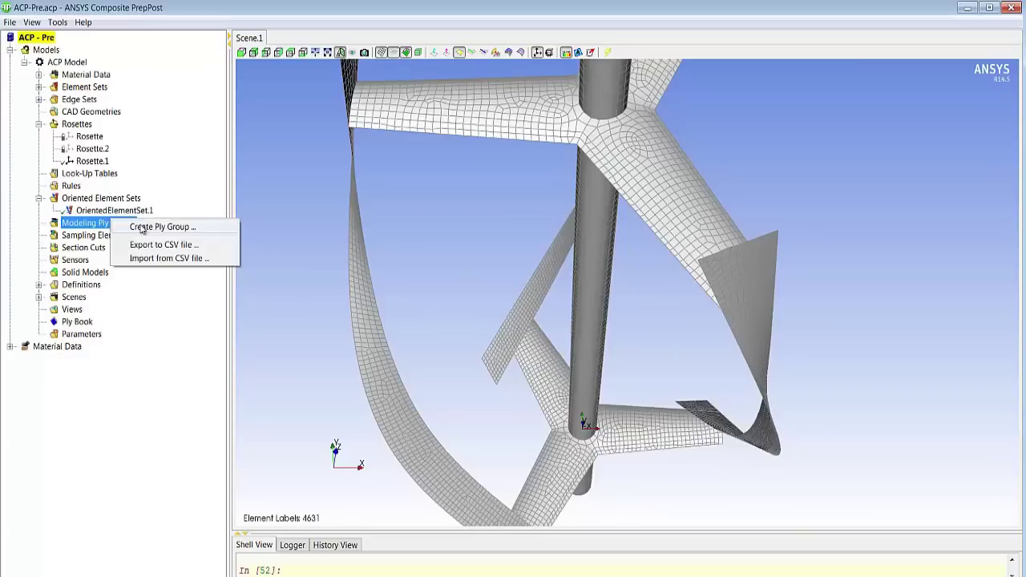
click(141, 228)
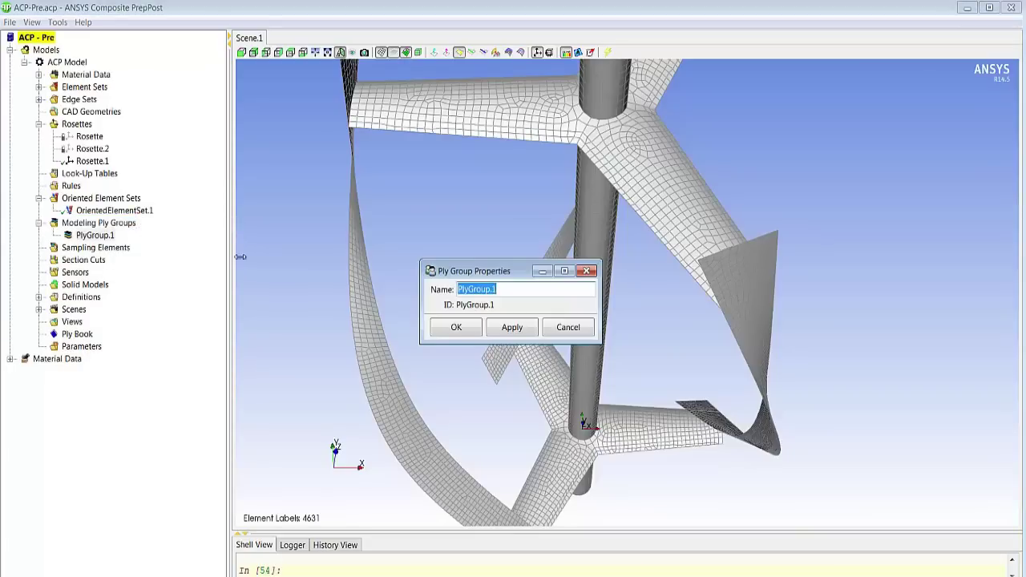
click(453, 328)
Create a modeling ply in PlyGroup.1 for OrientedElementSet.1 using Stackup.1 as the ply material with 2 layers
right_click(97, 237)
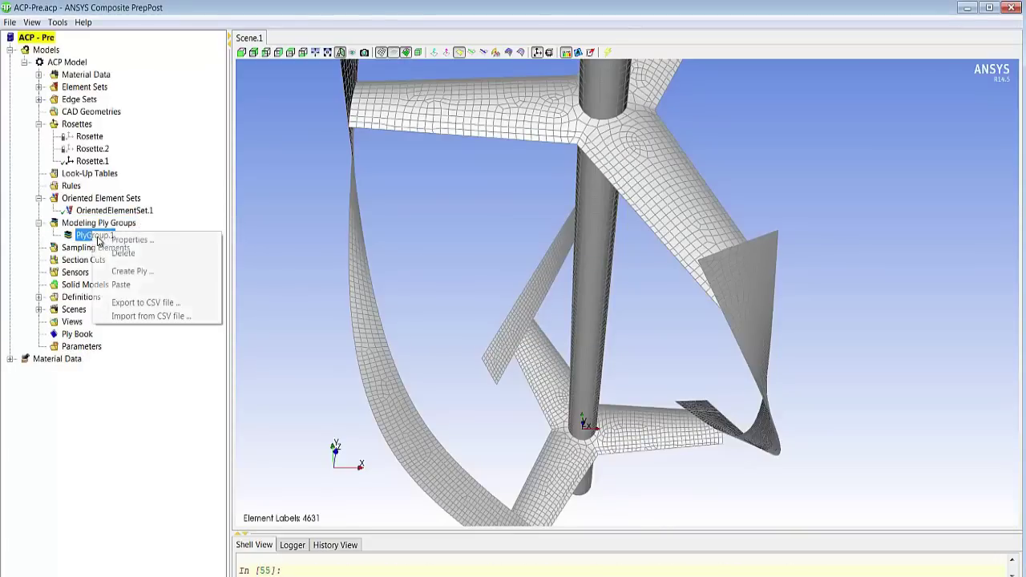
click(143, 273)
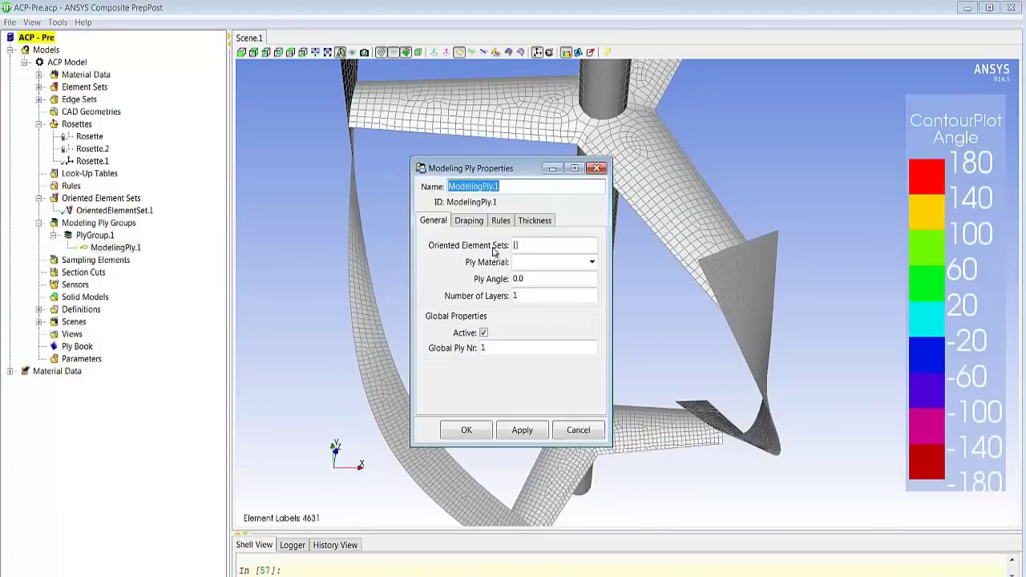
click(531, 244)
click(141, 212)
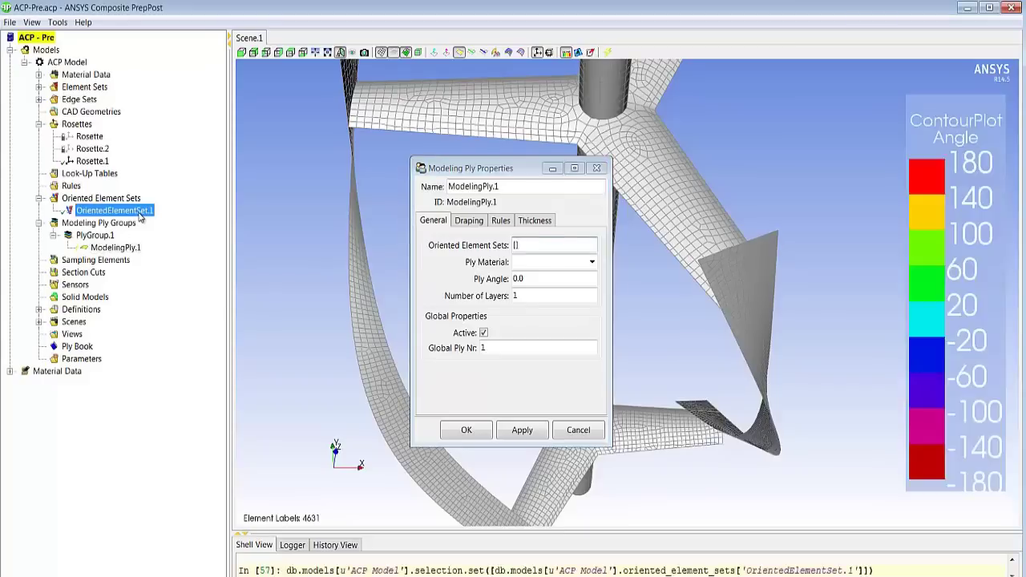
click(592, 262)
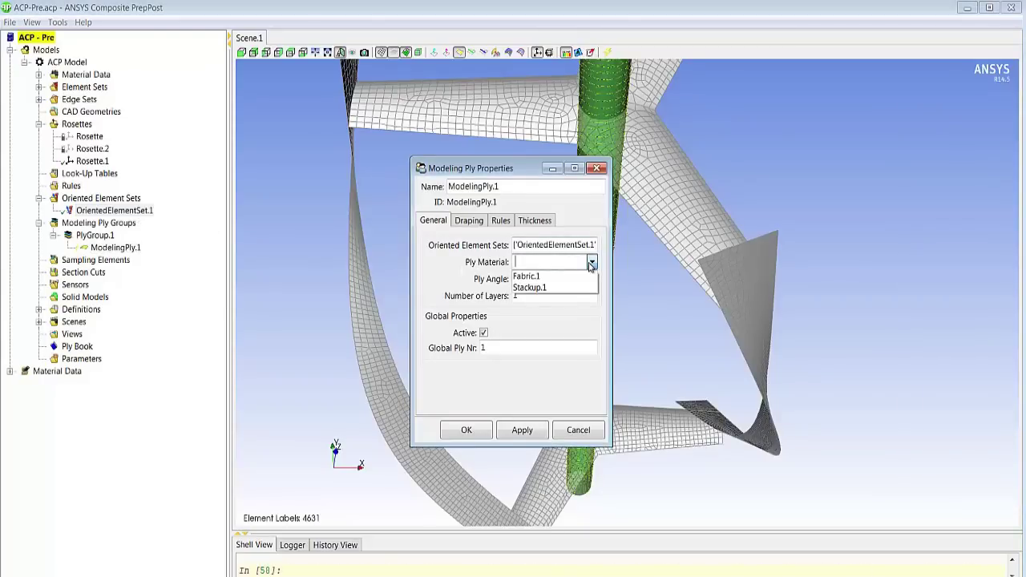
click(576, 288)
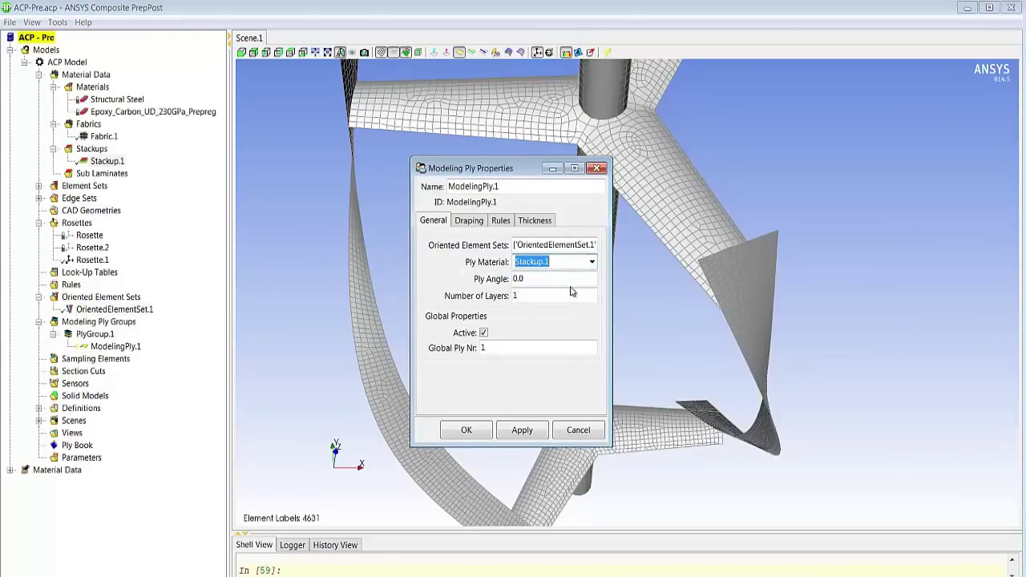
double_click(561, 295)
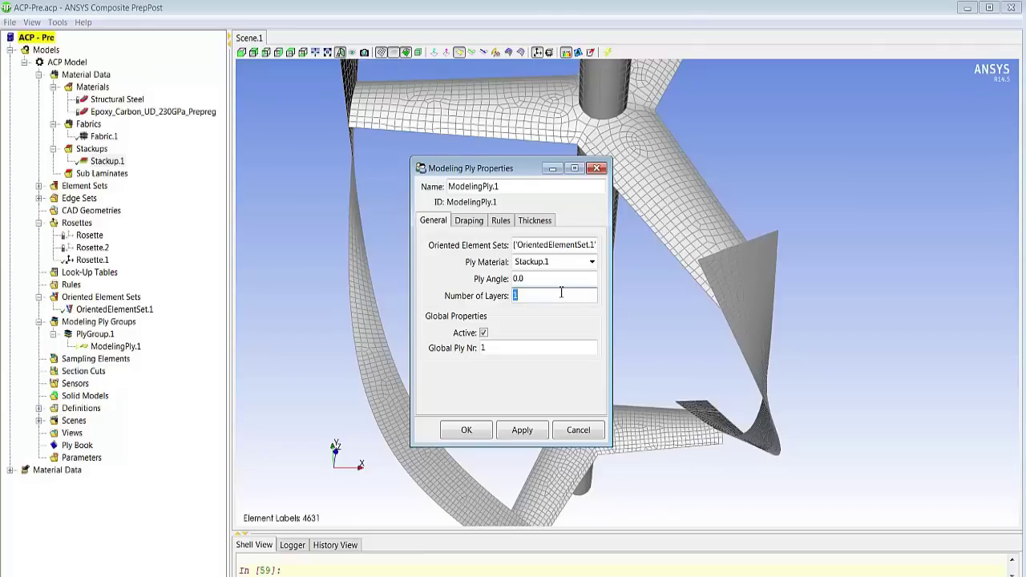
text(2)
click(467, 430)
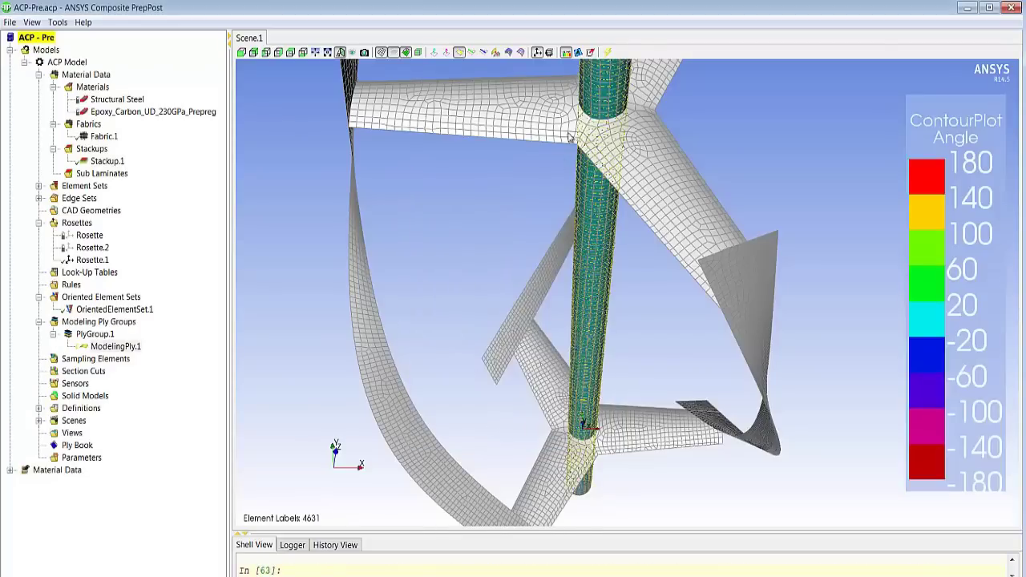
Update the model and expand the shaft's modeling ply down to the individual layers of both of its production plies
click(607, 52)
click(68, 346)
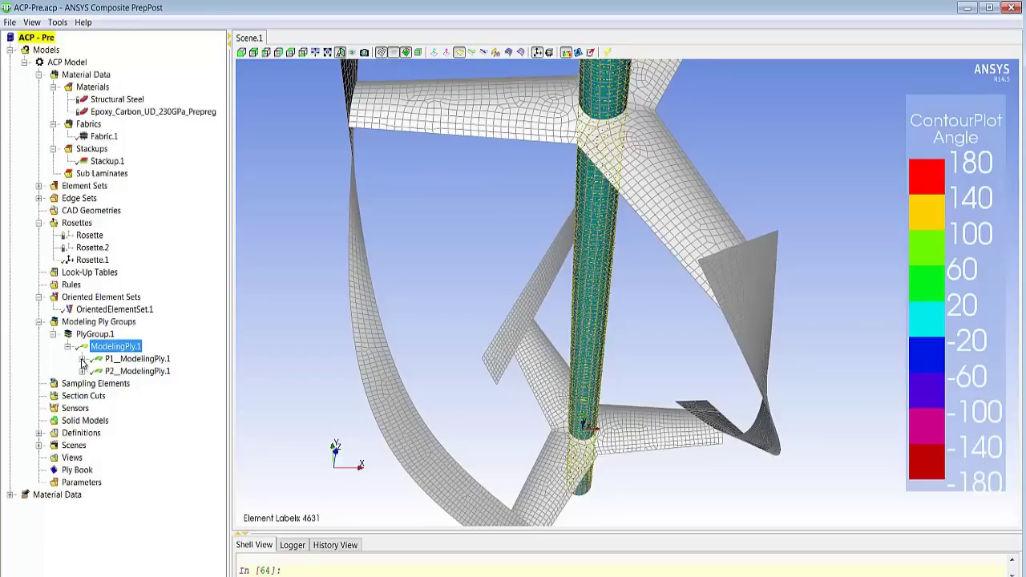
click(82, 360)
click(83, 421)
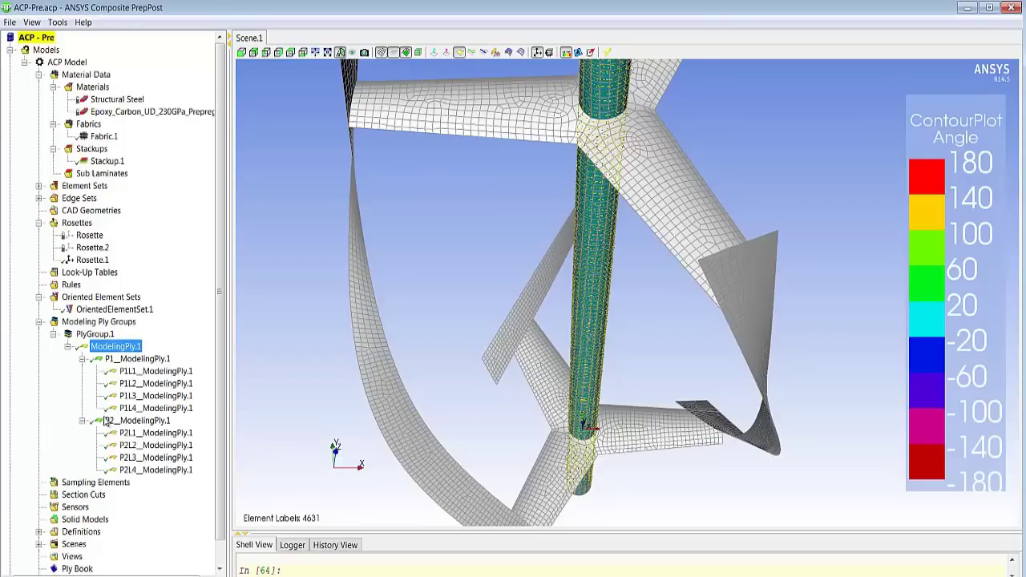
Examine the directions of the shaft's first analysis ply, P1L1, up close with the fiber direction display toggled on
click(146, 376)
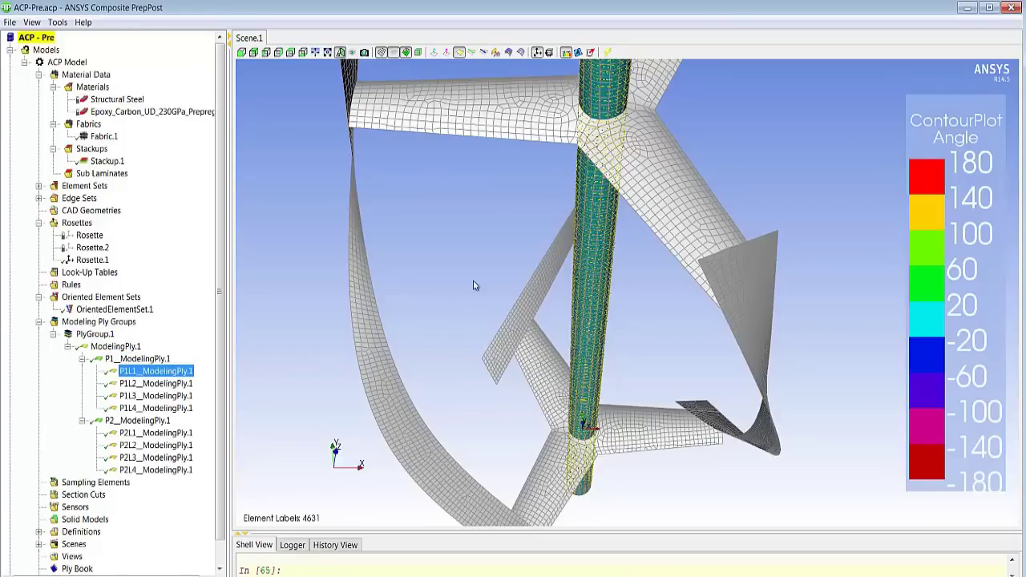
drag(473, 286, 474, 380)
scroll(526, 301, up, 5)
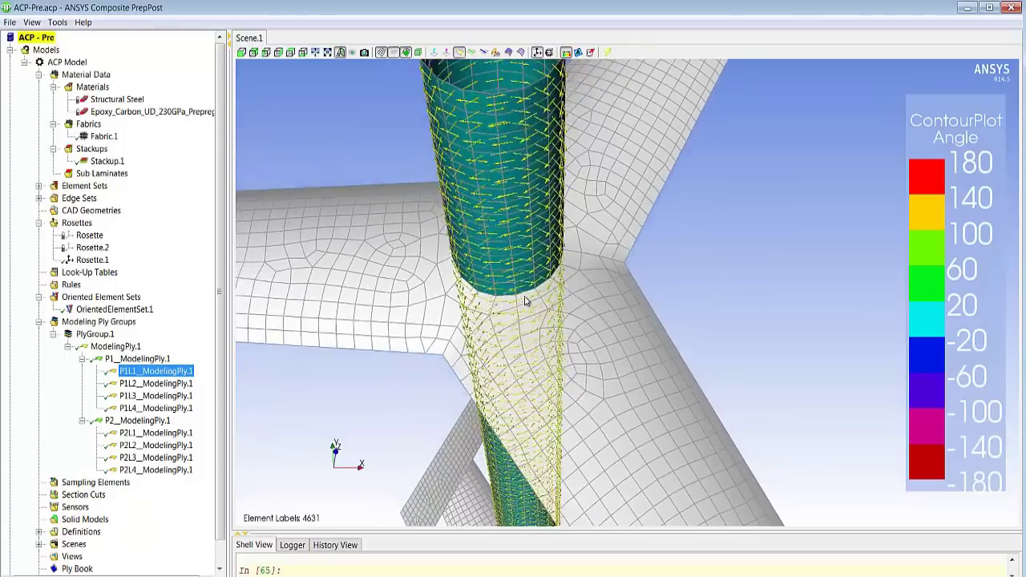
drag(526, 301, 554, 321)
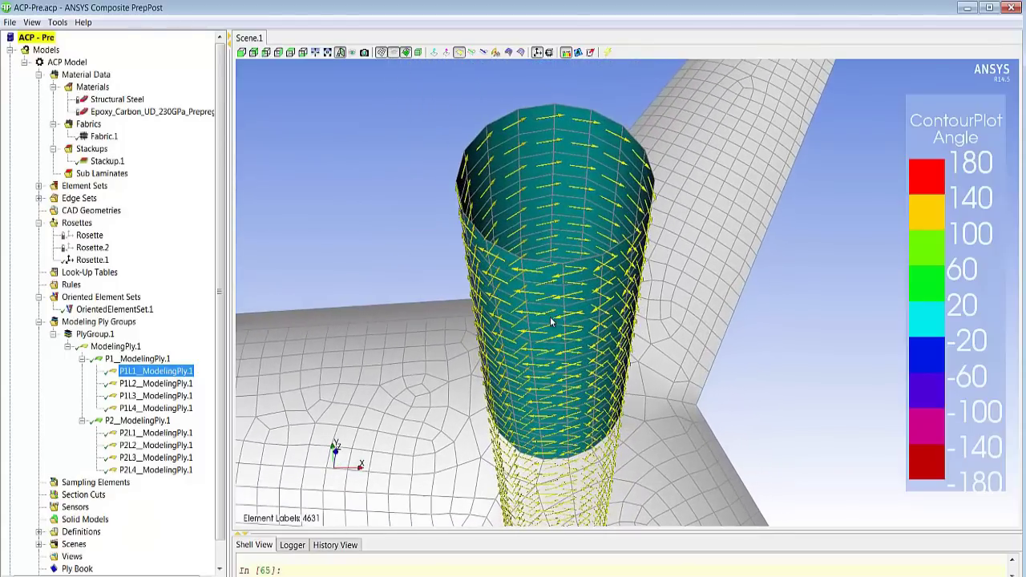
click(473, 54)
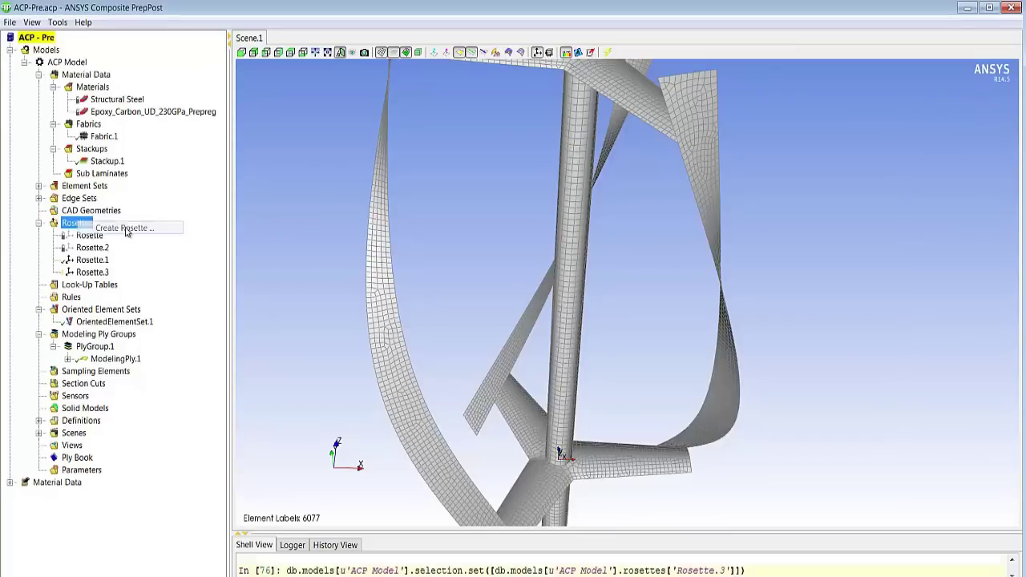
Create an edge-wise rosette that uses blade1_edge as its edge set
click(126, 230)
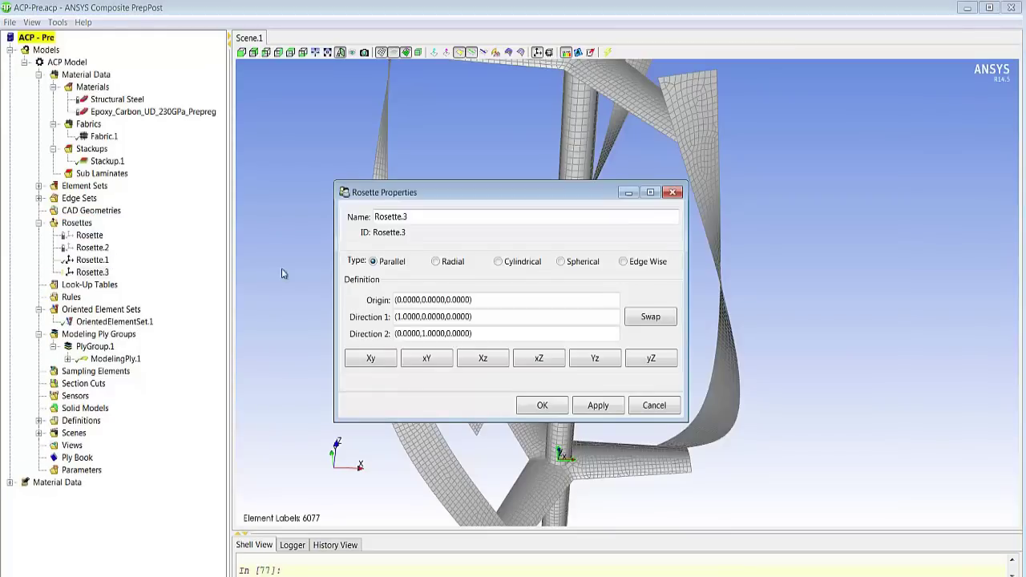
click(623, 261)
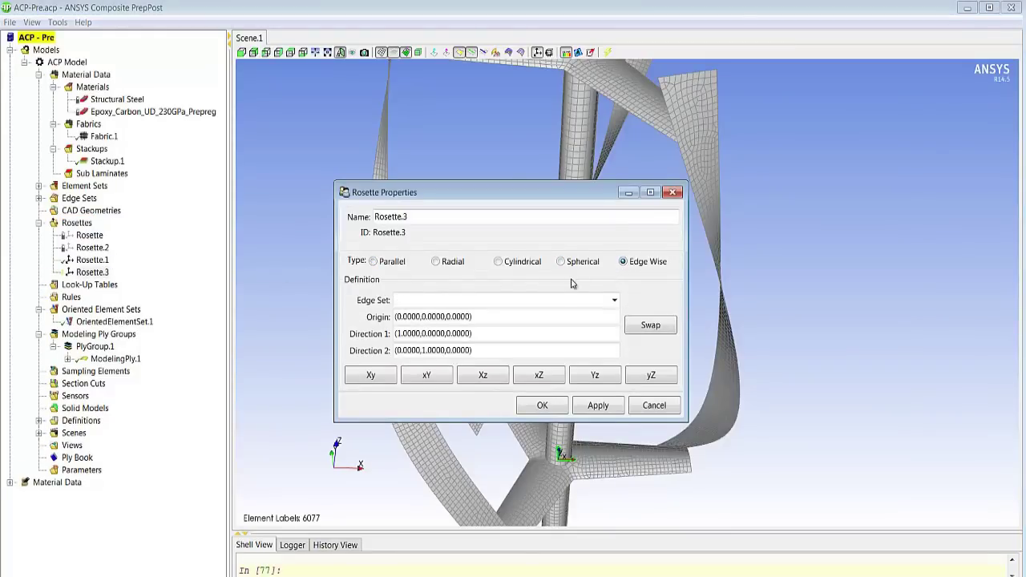
click(614, 301)
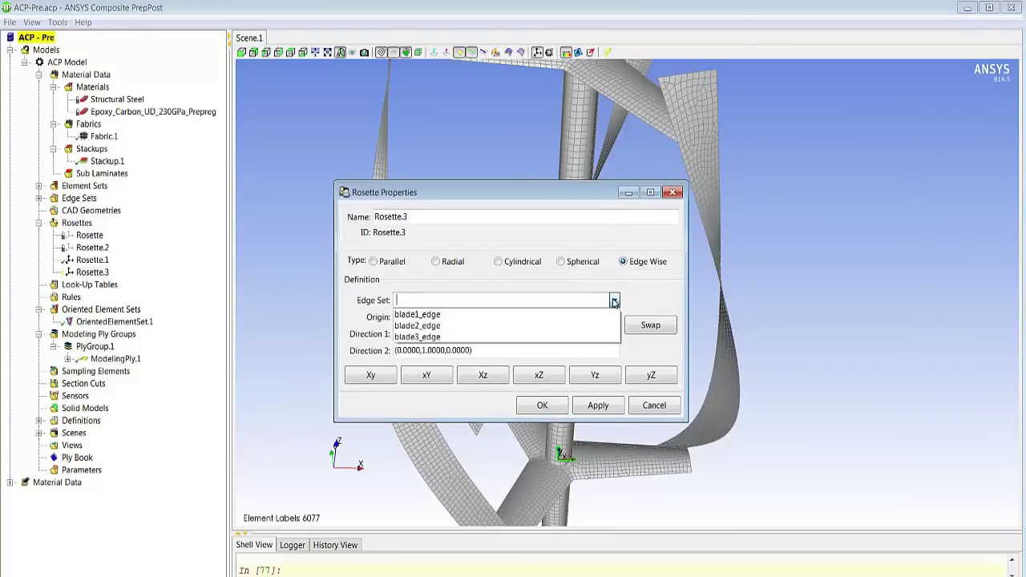
click(542, 315)
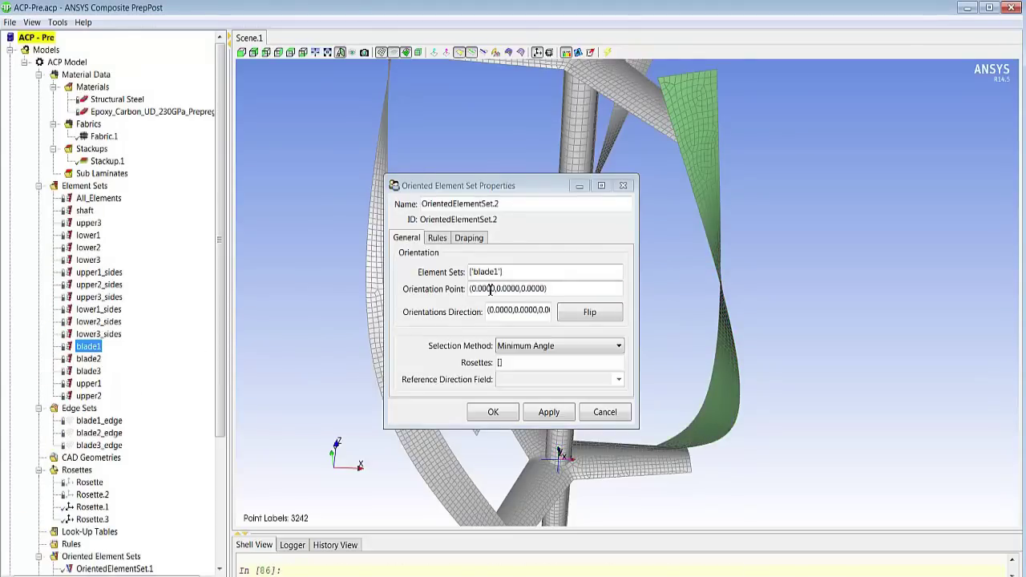
Define the blade1 oriented element set with an orientation point picked on the blade and Rosette.3 as its rosette, and examine its reference directions
click(488, 289)
click(716, 232)
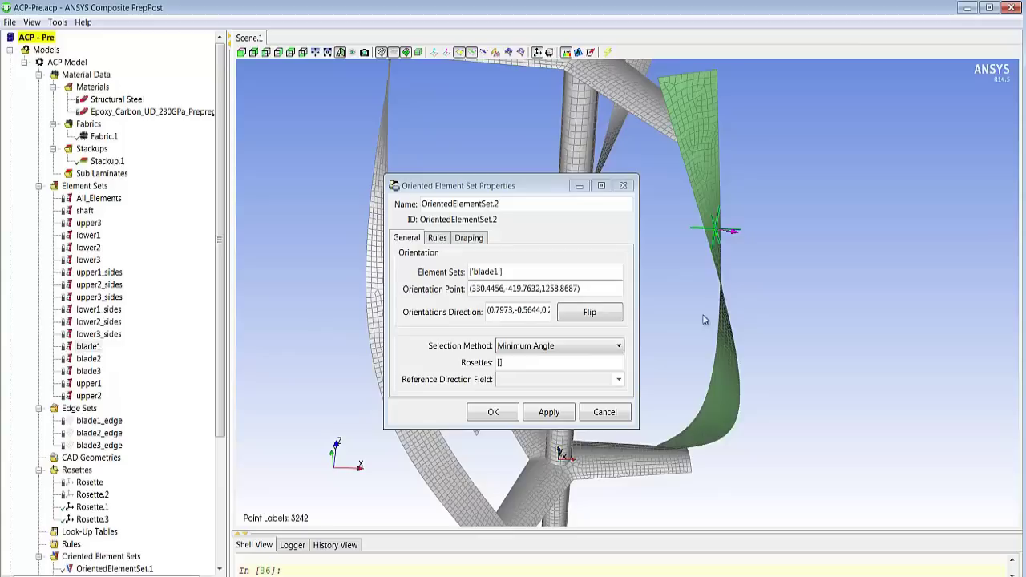
click(528, 363)
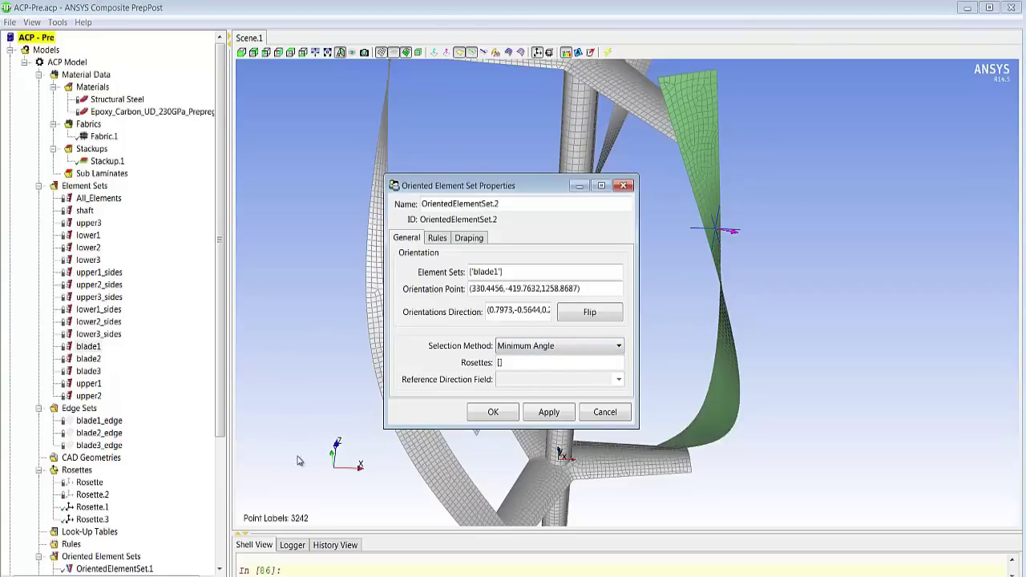
click(105, 520)
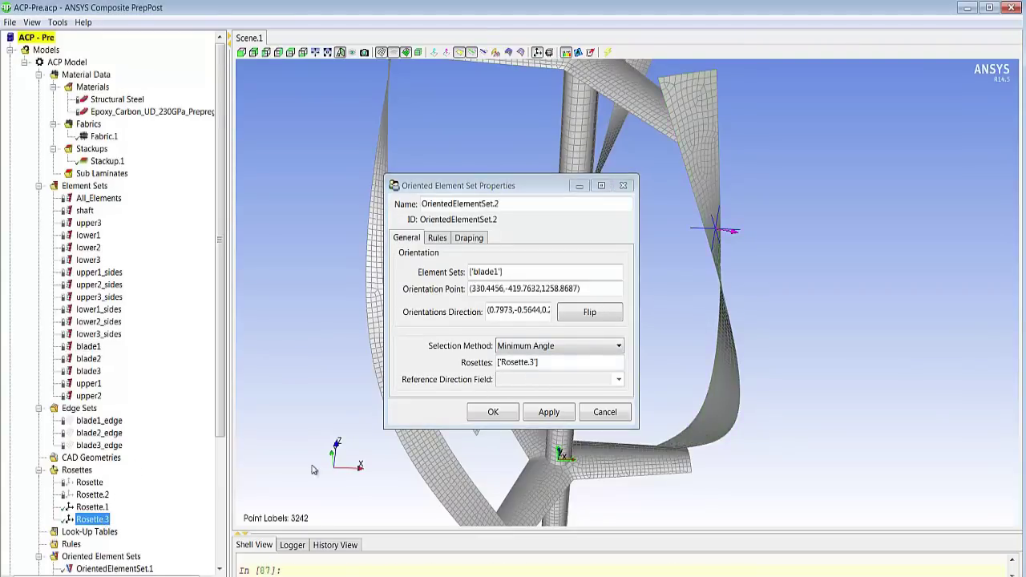
click(493, 412)
drag(722, 264, 683, 161)
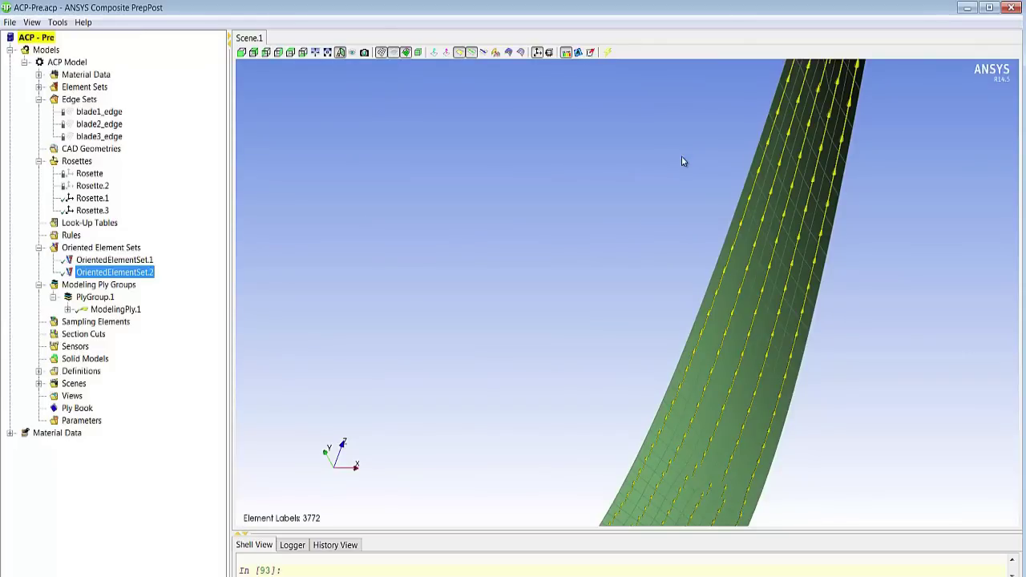
drag(657, 188, 570, 342)
Create another modeling ply in PlyGroup.1 for OrientedElementSet.2 with Stackup.1 as the ply material
right_click(90, 298)
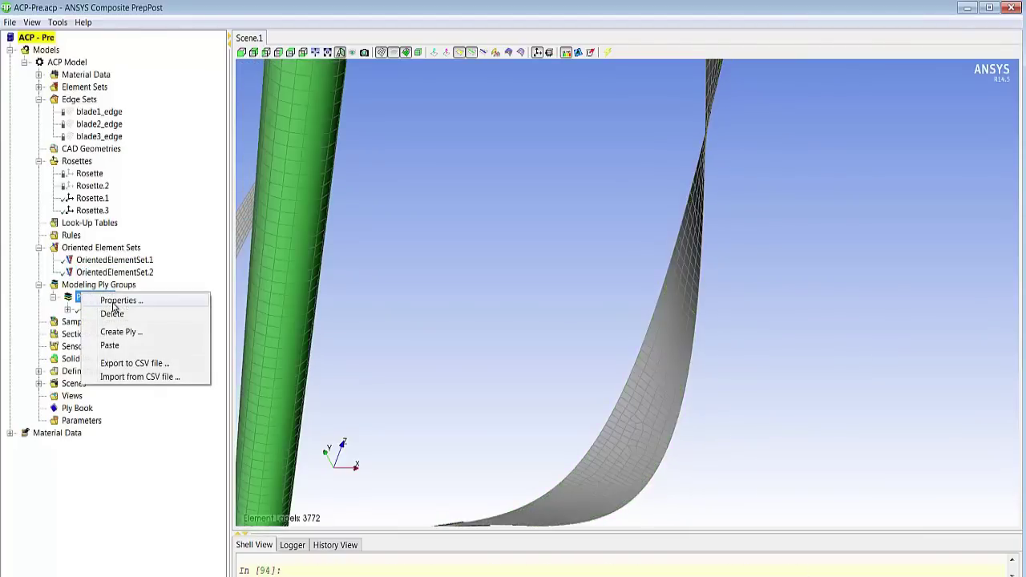
click(125, 332)
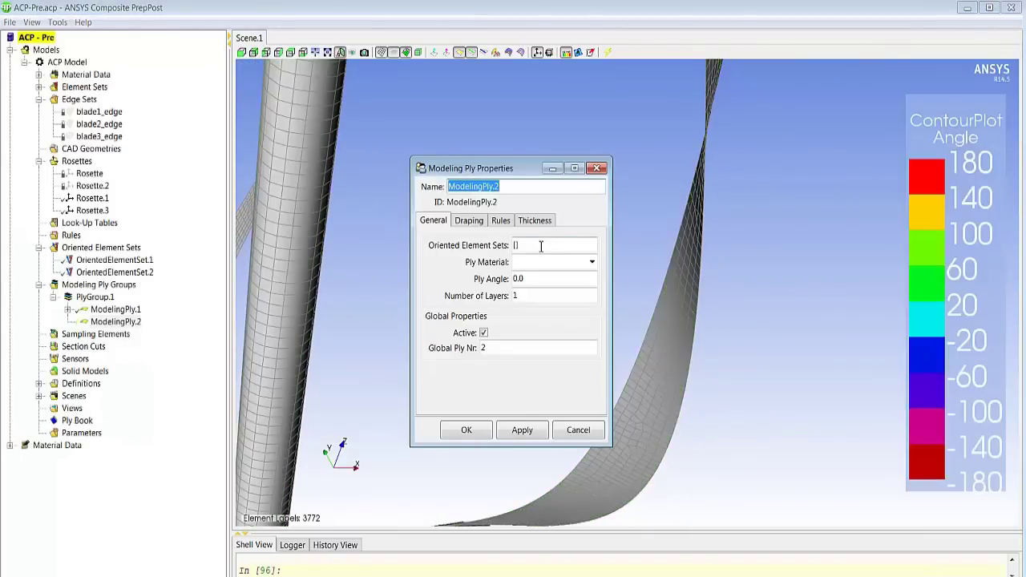
click(541, 245)
click(146, 274)
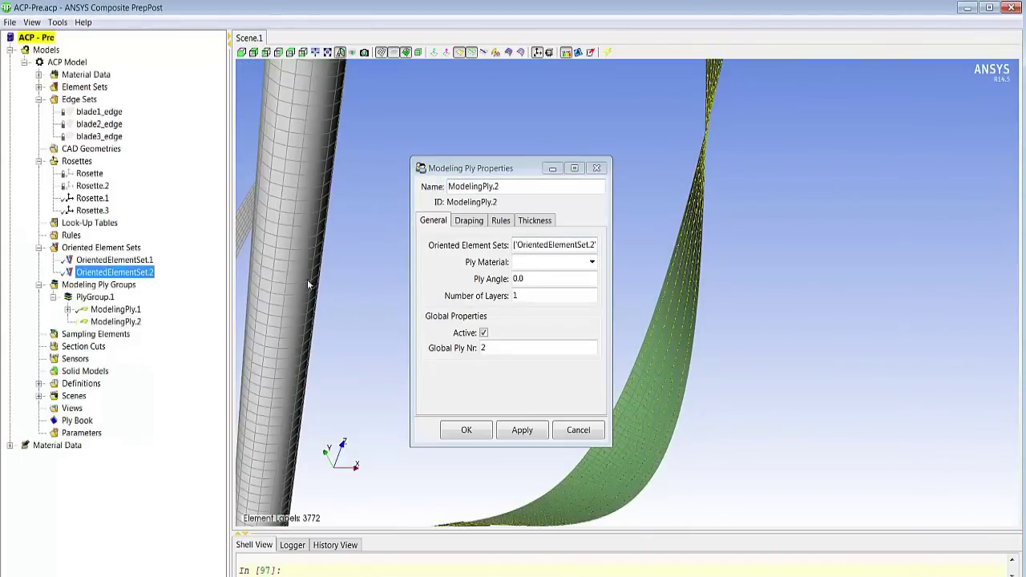
click(593, 263)
click(536, 289)
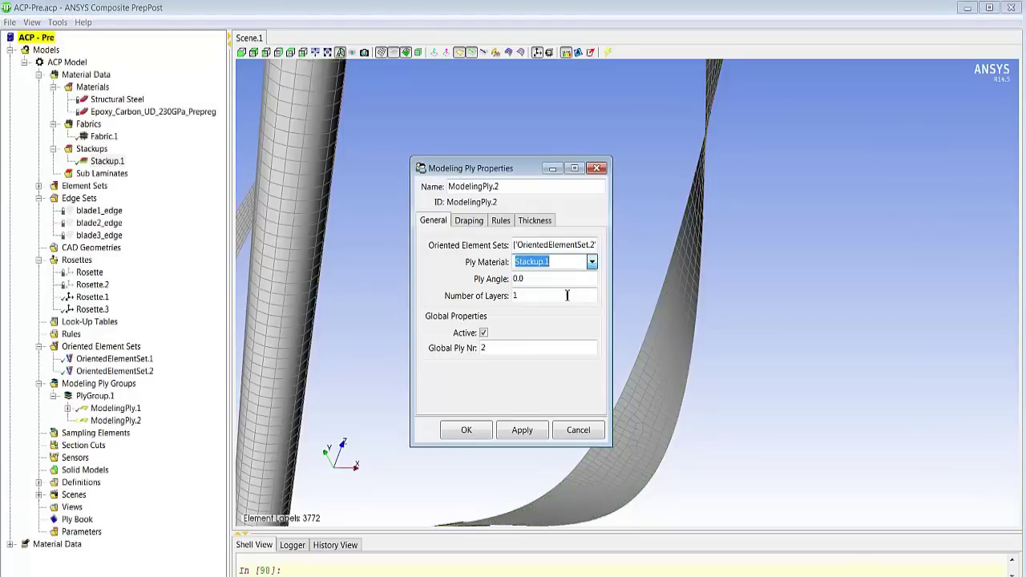
click(465, 431)
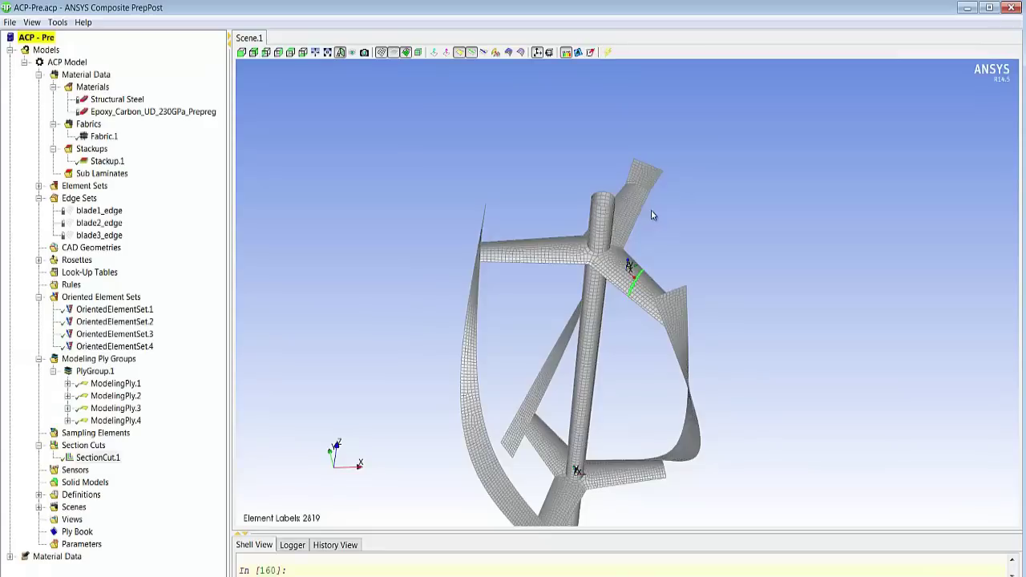
Examine the ply layers shown by the section cut across the turbine's upper arm up close
drag(653, 217, 633, 344)
scroll(632, 344, up, 10)
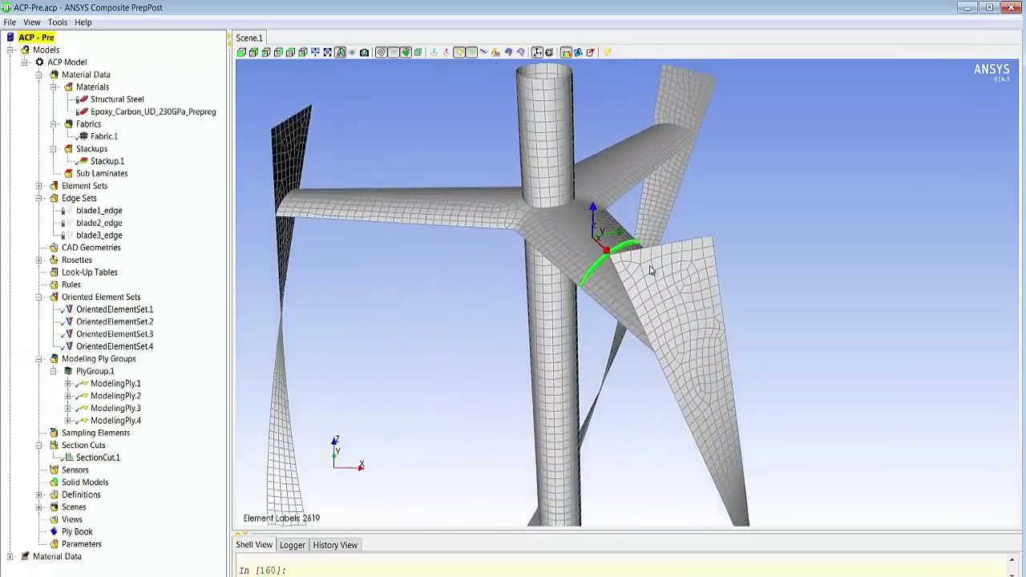
scroll(651, 270, up, 12)
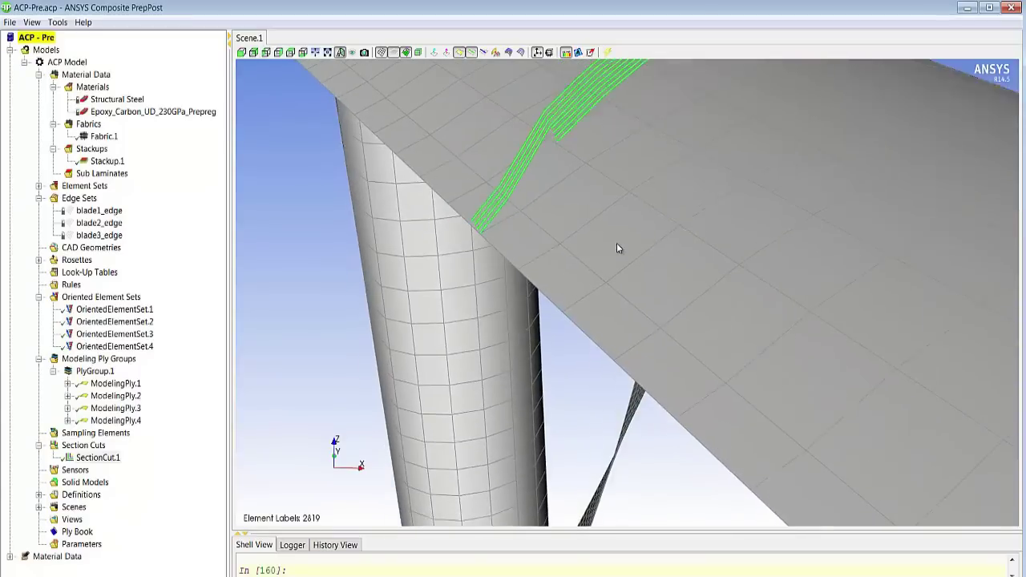
drag(616, 243, 622, 171)
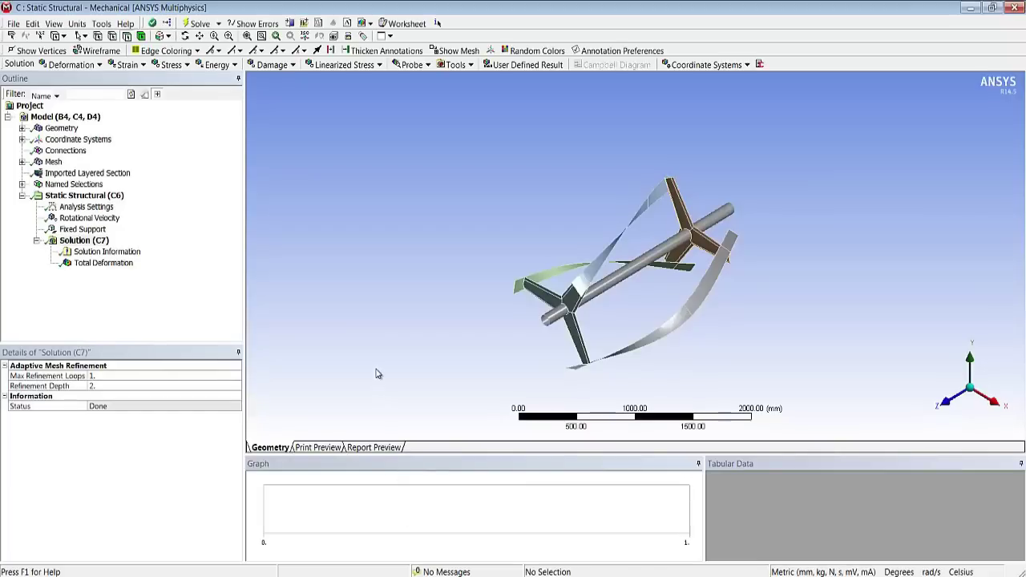
In ANSYS Mechanical, review the fixed support and the rotational velocity load of the static structural analysis
click(80, 229)
middle_drag(467, 295, 344, 222)
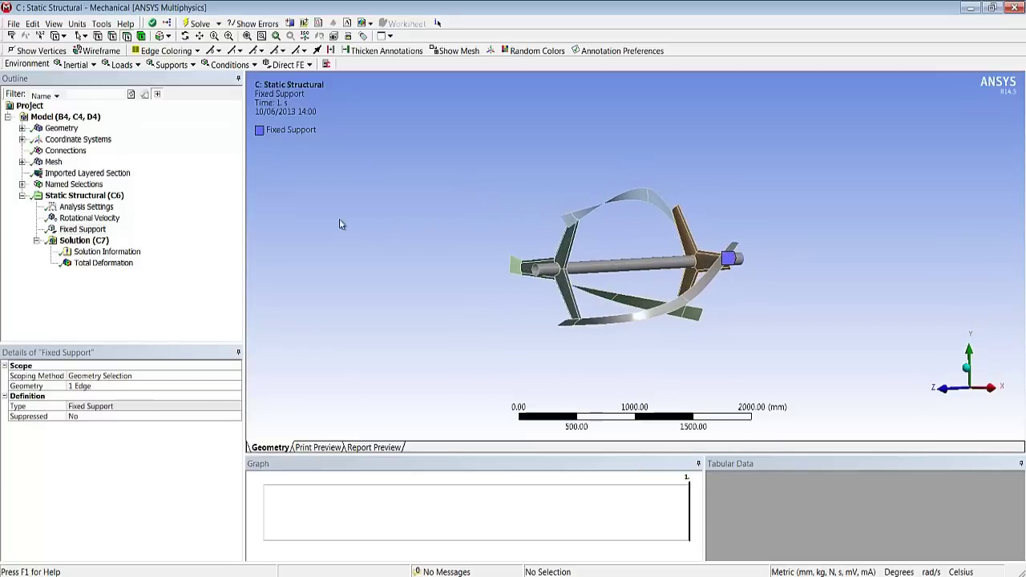
click(115, 222)
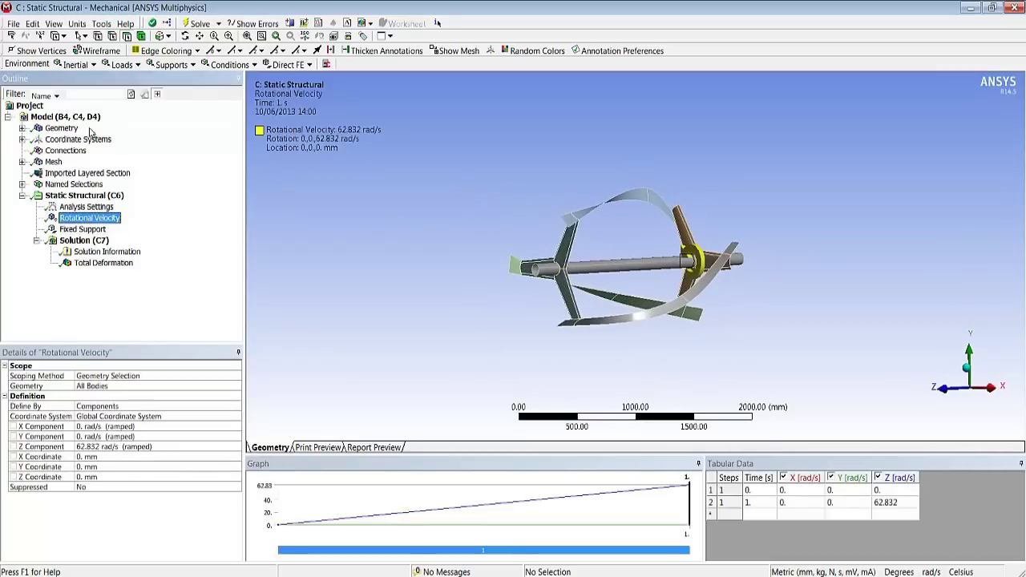
Change the rotational velocity unit to RPM and display the total deformation result of the turbine
click(77, 24)
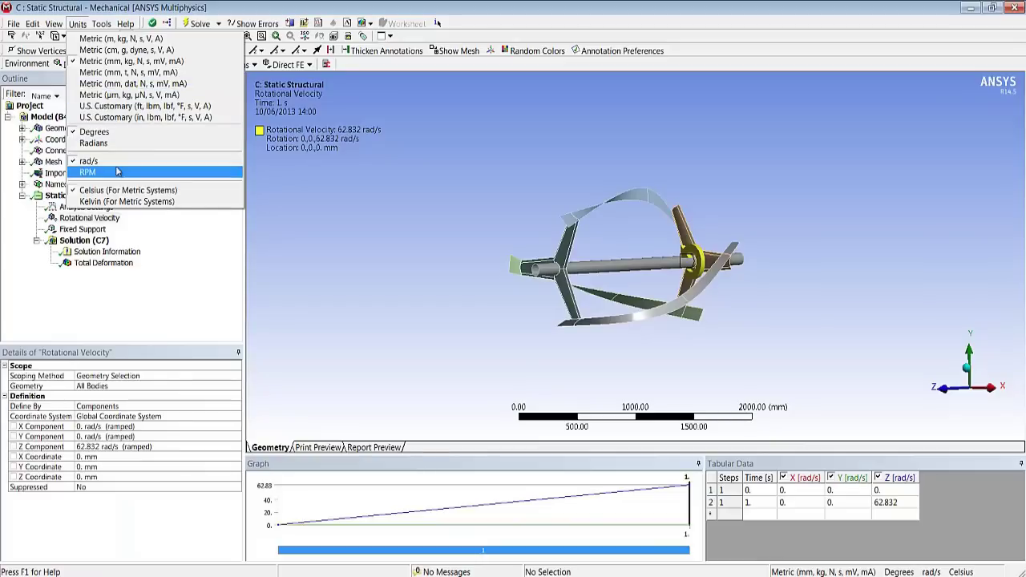
click(90, 172)
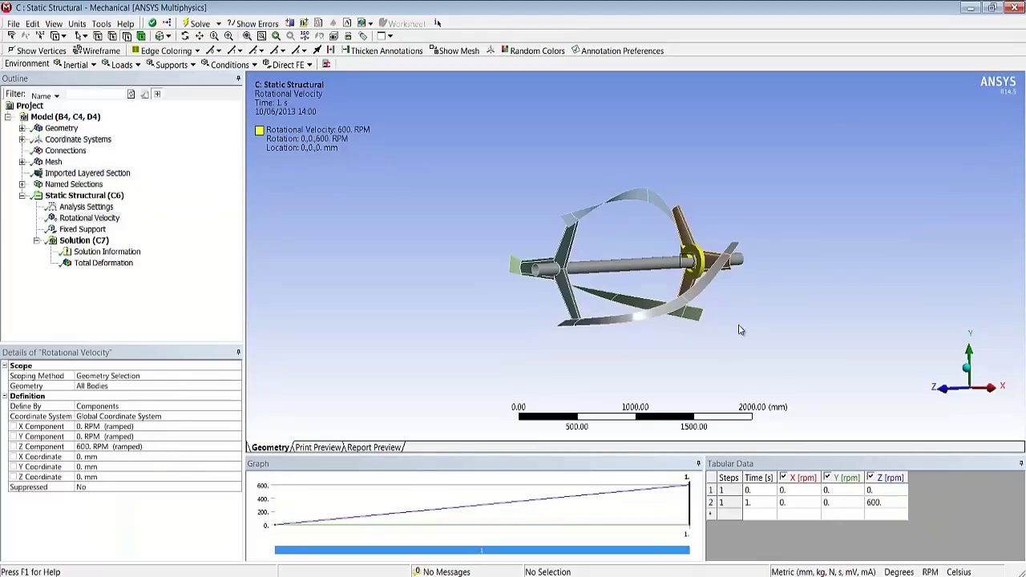
middle_drag(679, 274, 762, 193)
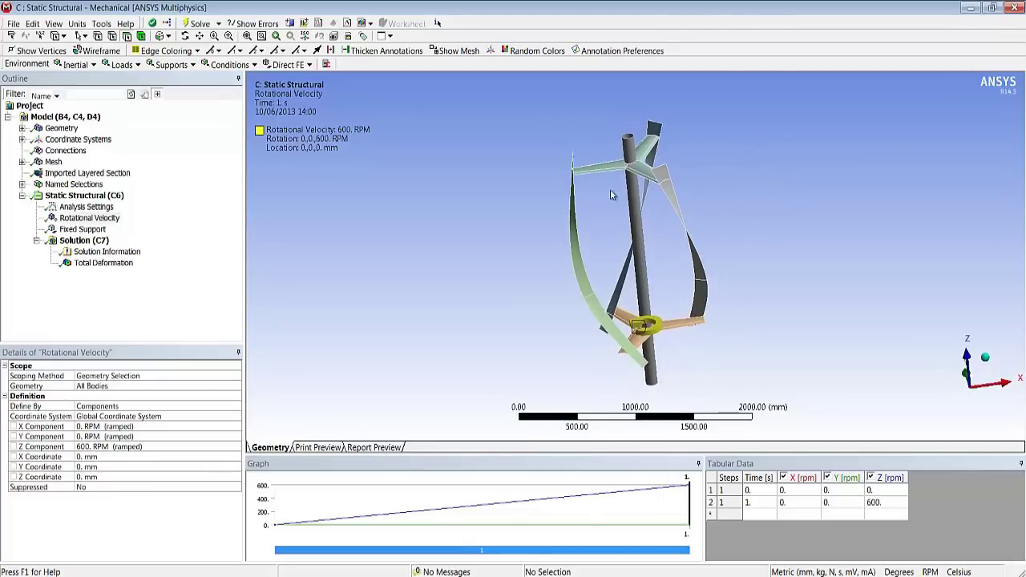
click(126, 263)
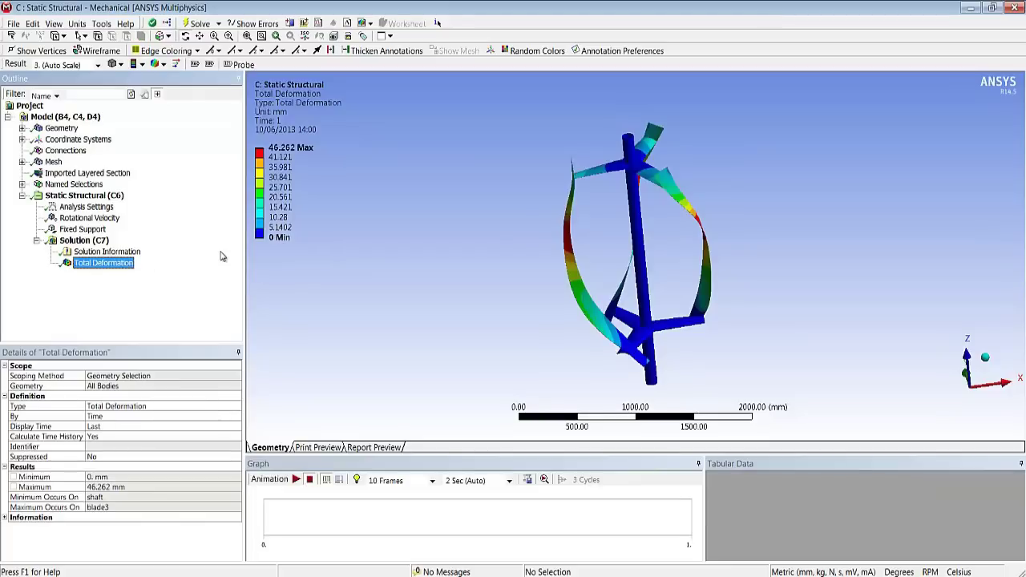
Orbit the deformed turbine, then switch to ACP-Post and review the failure criteria selected in the FailureCriteria.1 definition
middle_drag(472, 246, 694, 227)
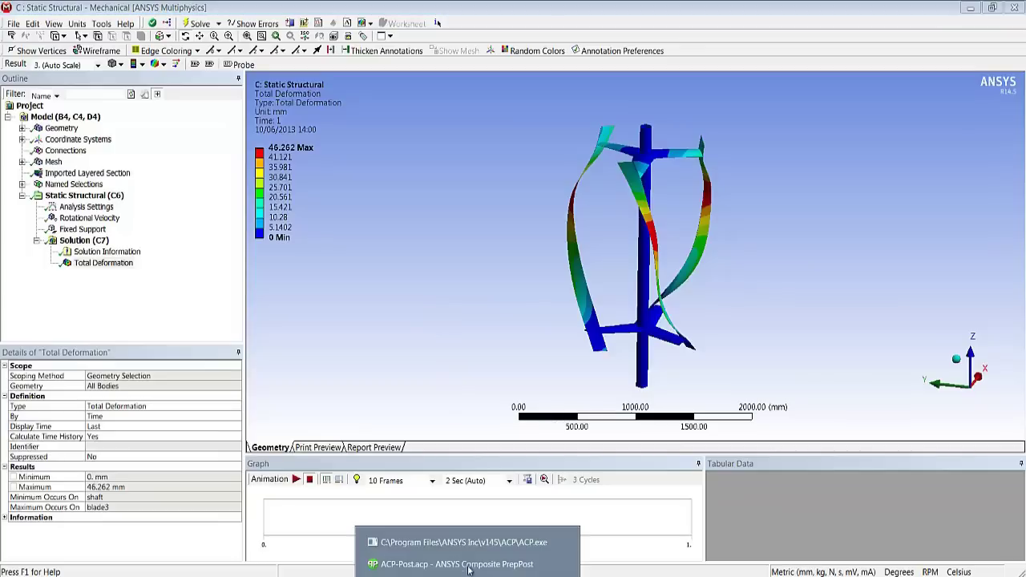
click(471, 561)
middle_drag(605, 422, 602, 374)
scroll(578, 217, up, 5)
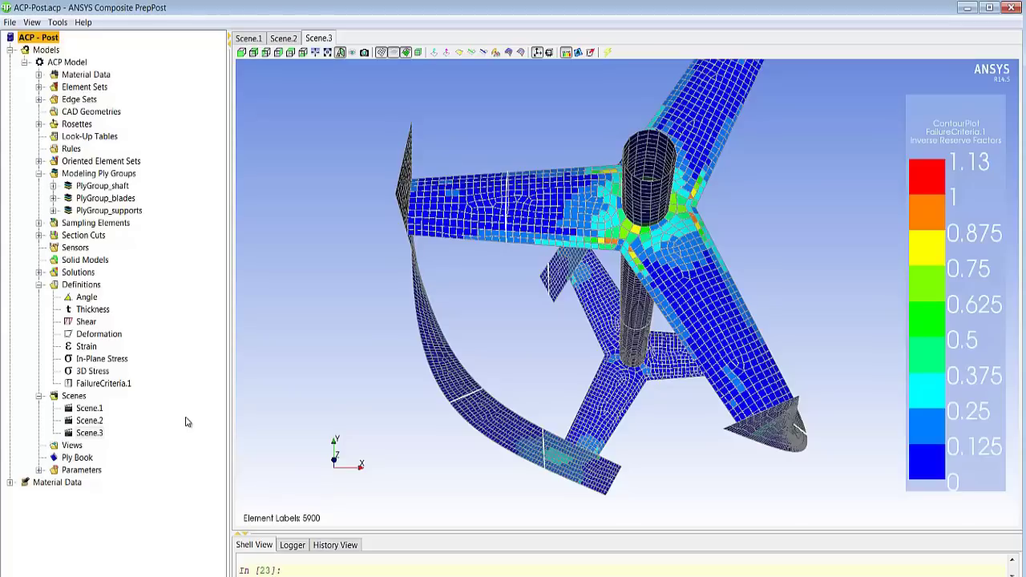
right_click(122, 384)
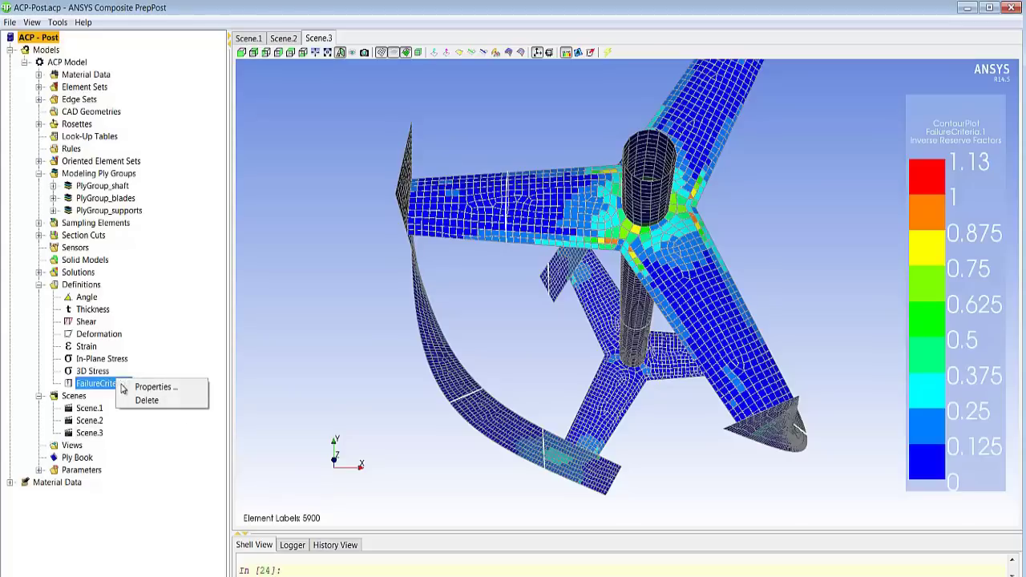
click(149, 389)
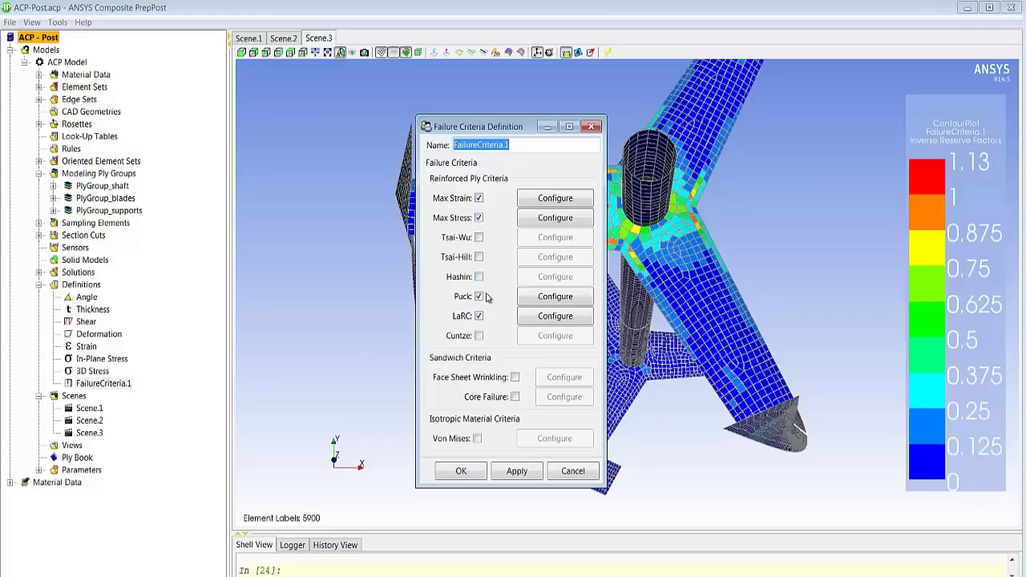
click(462, 472)
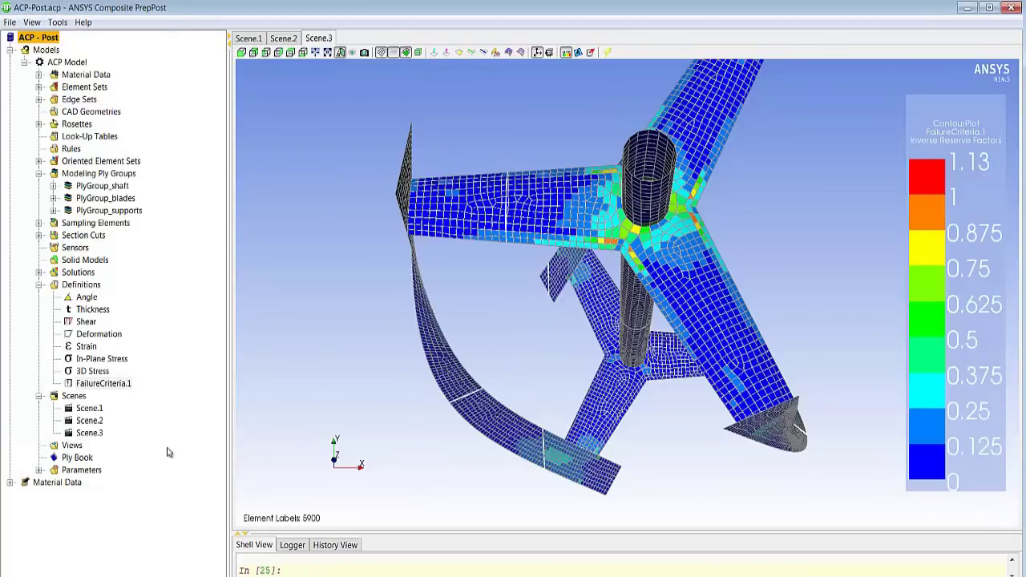
Enable the failure mode plot in Scene.3's contour plot settings and inspect the element failure labels up close
right_click(96, 438)
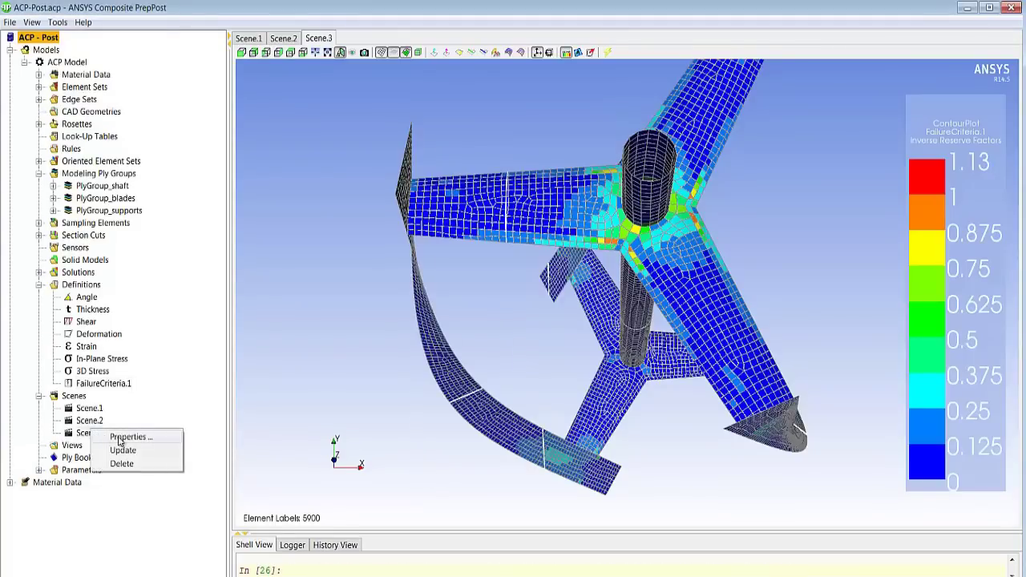
click(119, 446)
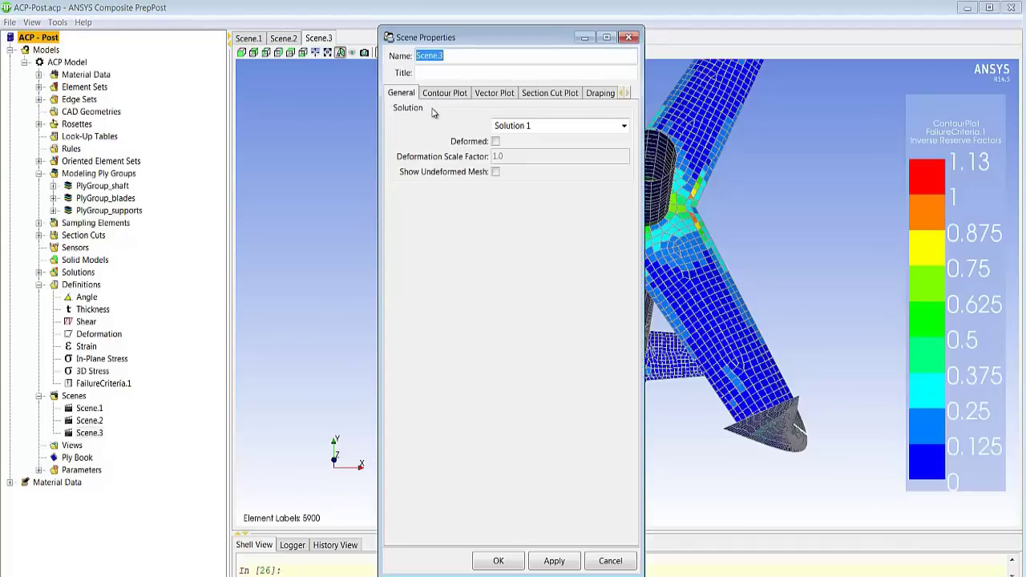
click(445, 93)
click(427, 464)
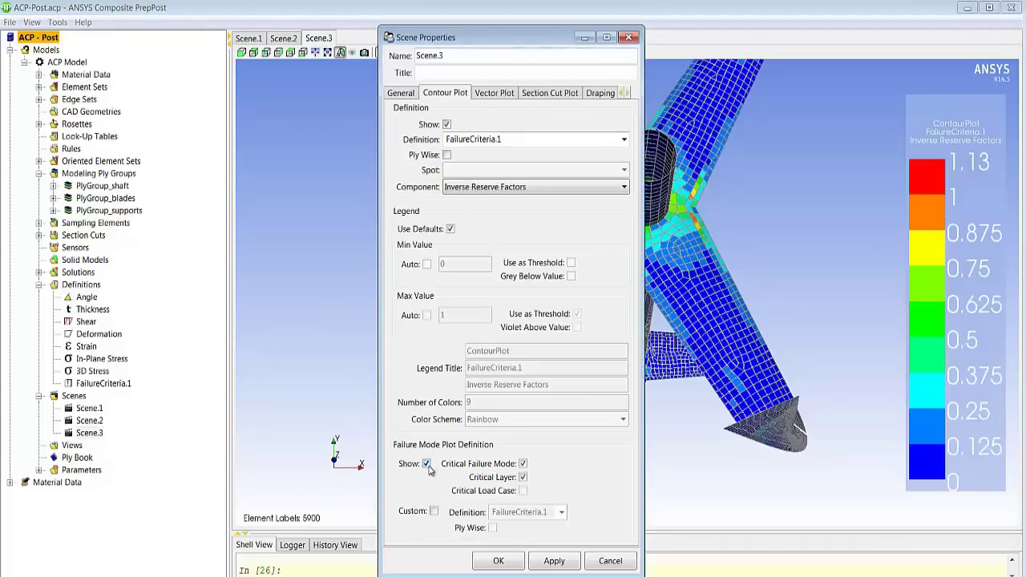
click(498, 559)
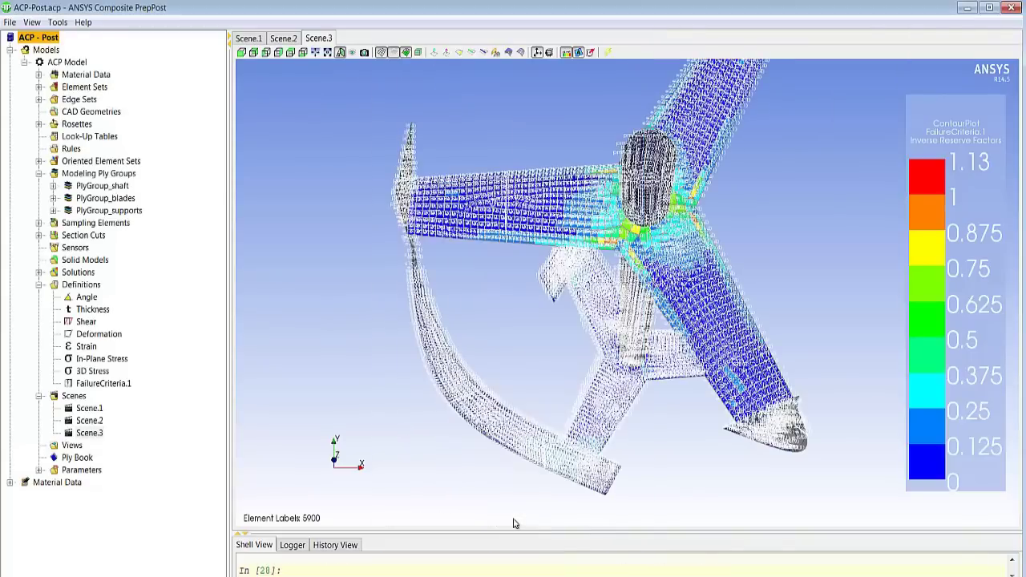
scroll(625, 205, up, 10)
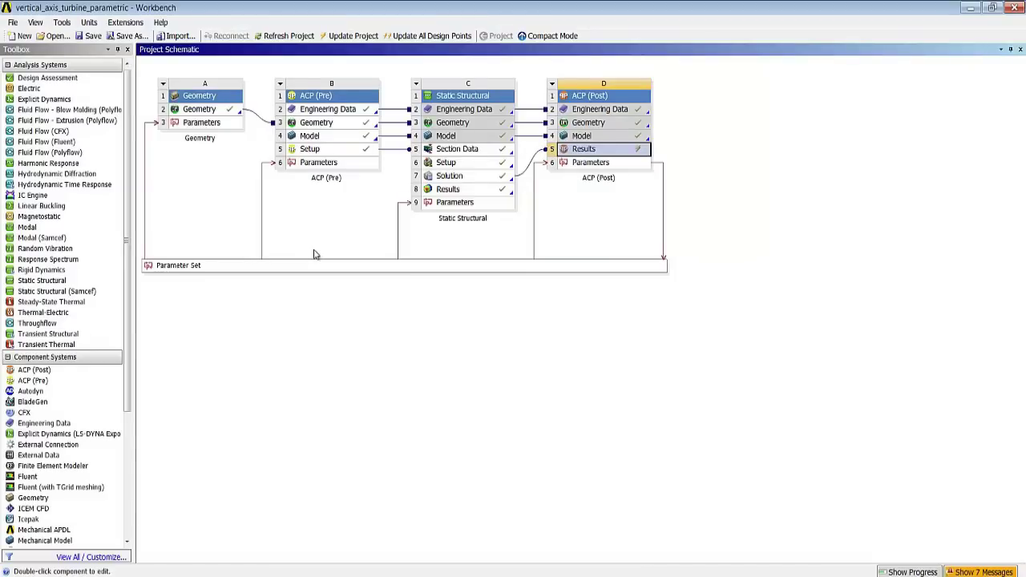
In the Workbench parameter set, change the blade_width input parameter to 130 and update the project
double_click(321, 265)
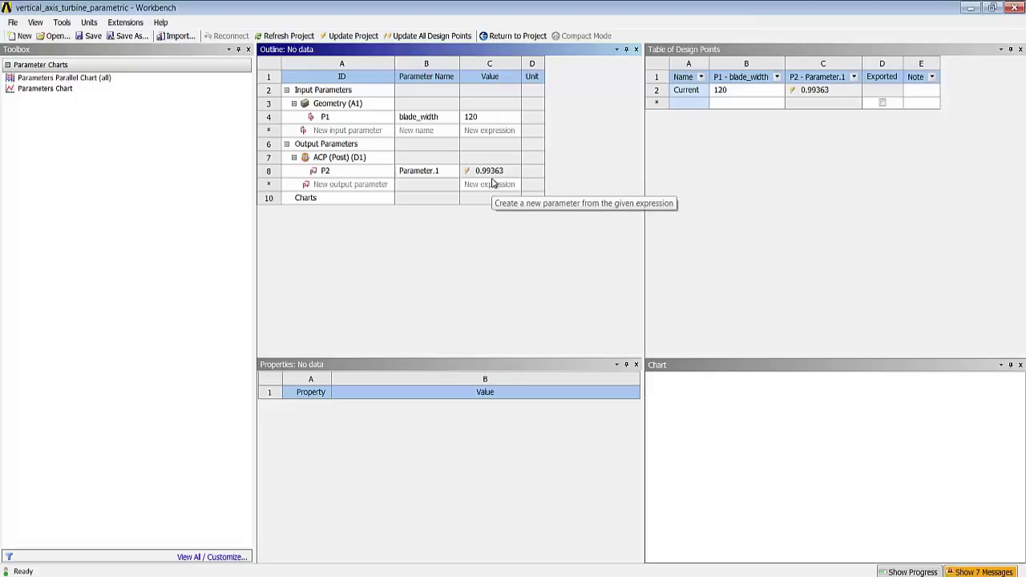
click(503, 118)
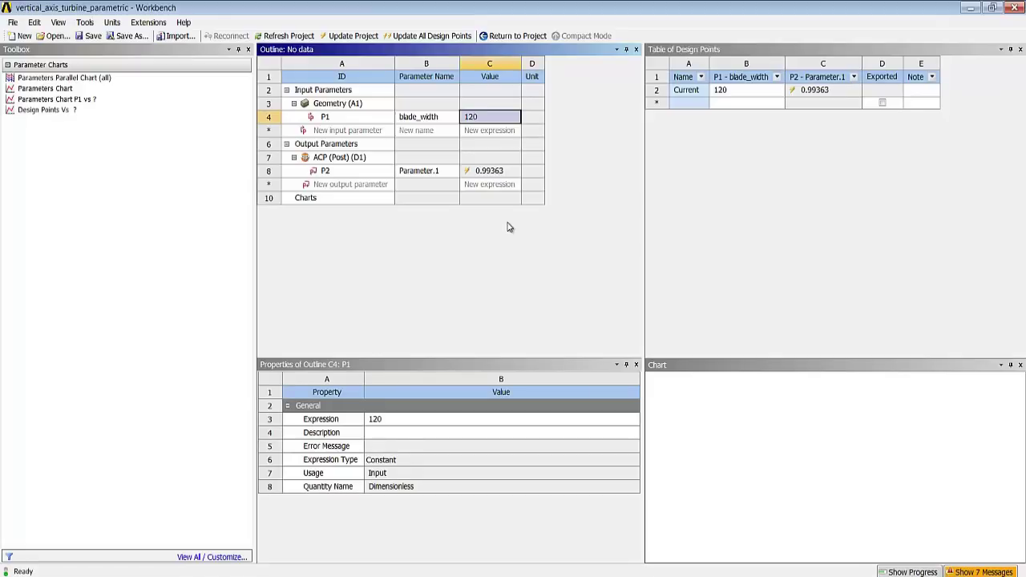
text(130)
key(Return)
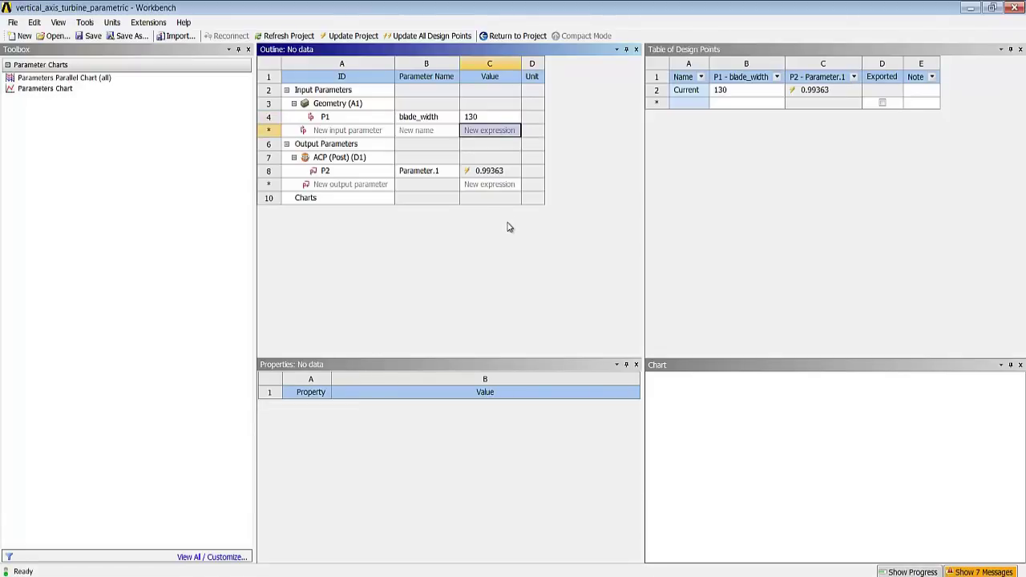
click(499, 38)
click(353, 35)
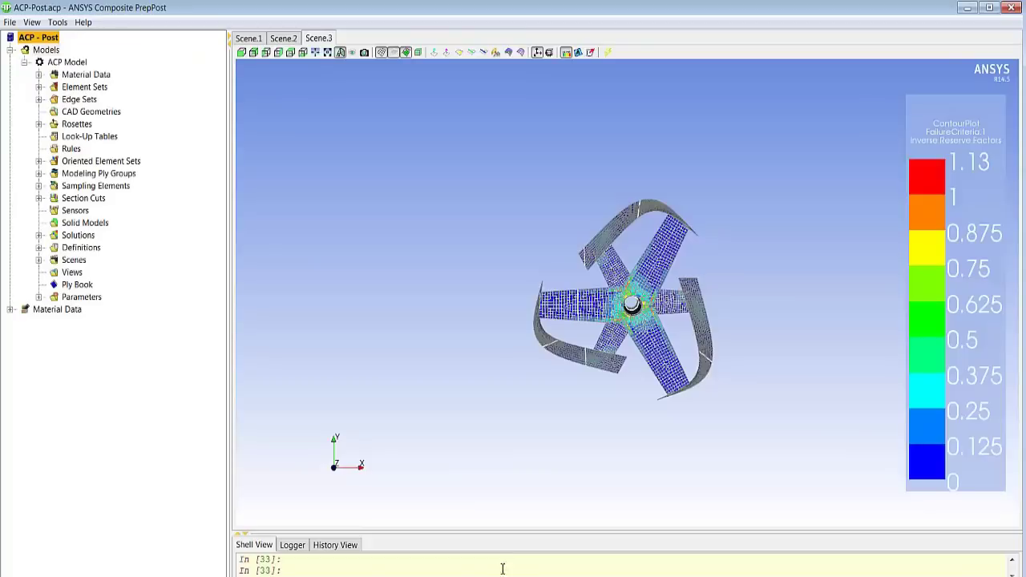
Examine the Scene.3 inverse reserve factor plot in ACP-Post, then review the output parameter in the Workbench parameter set and widen the design points table
drag(595, 363, 618, 337)
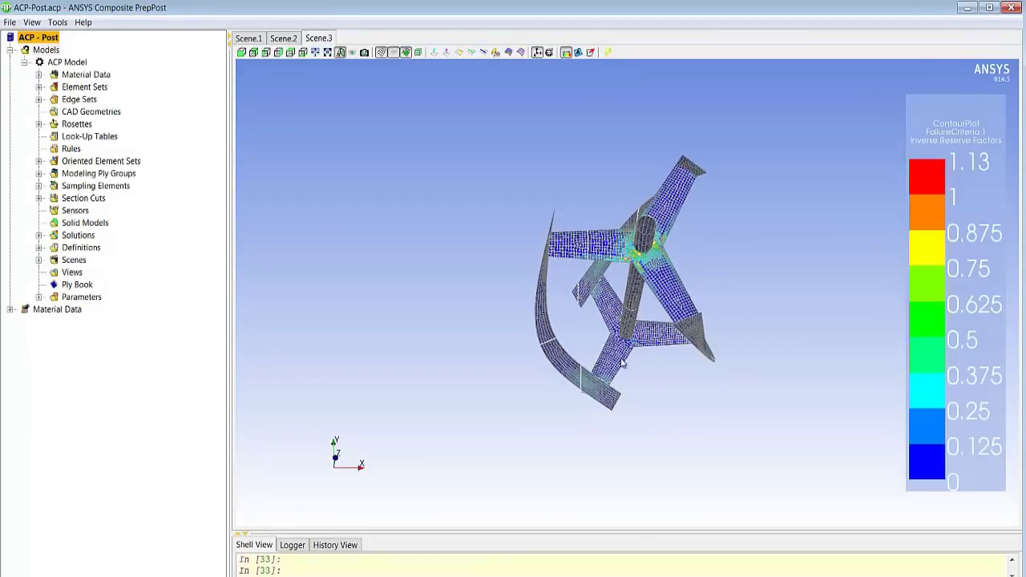
right_drag(617, 337, 622, 289)
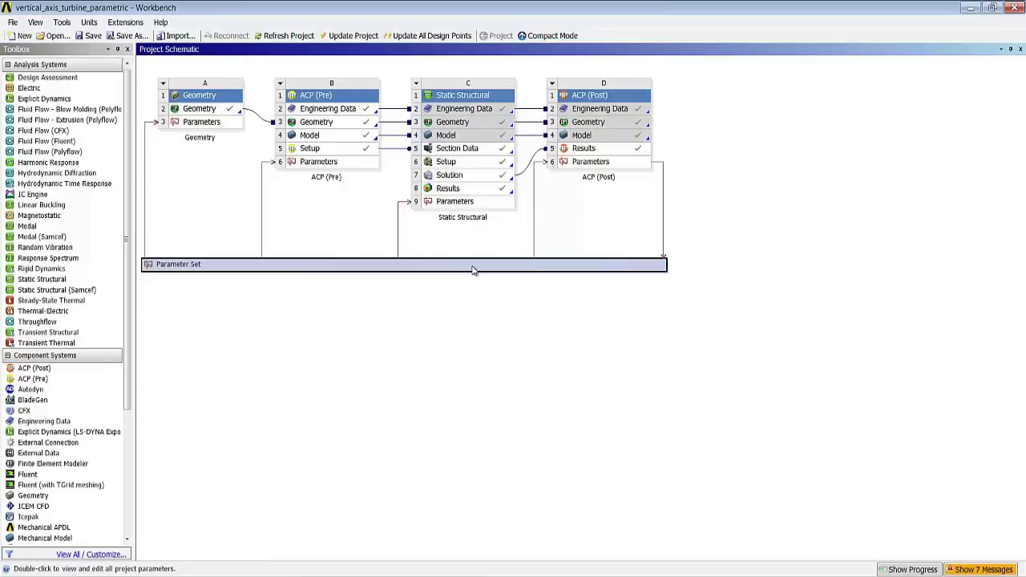
double_click(469, 265)
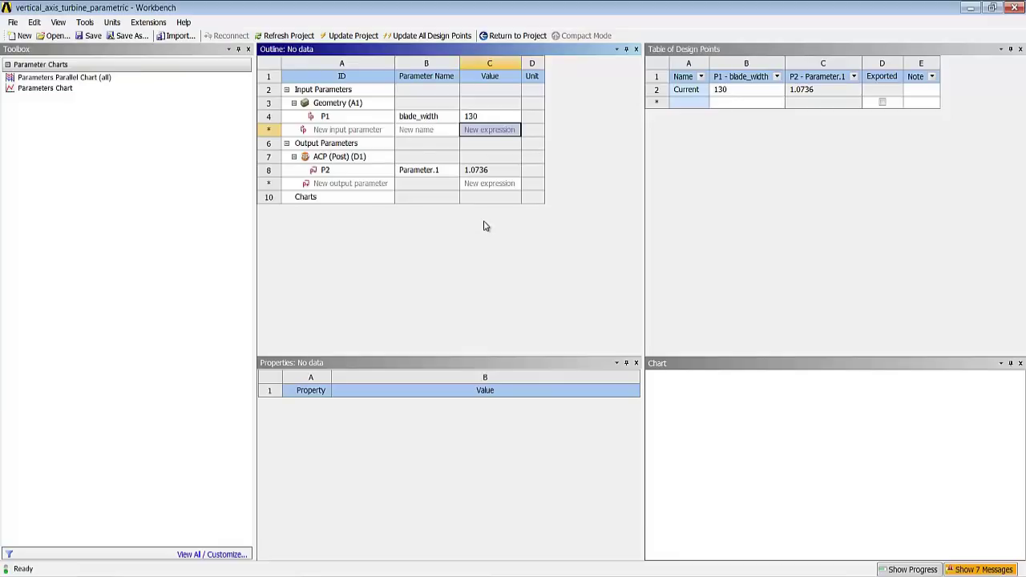
drag(646, 235, 550, 231)
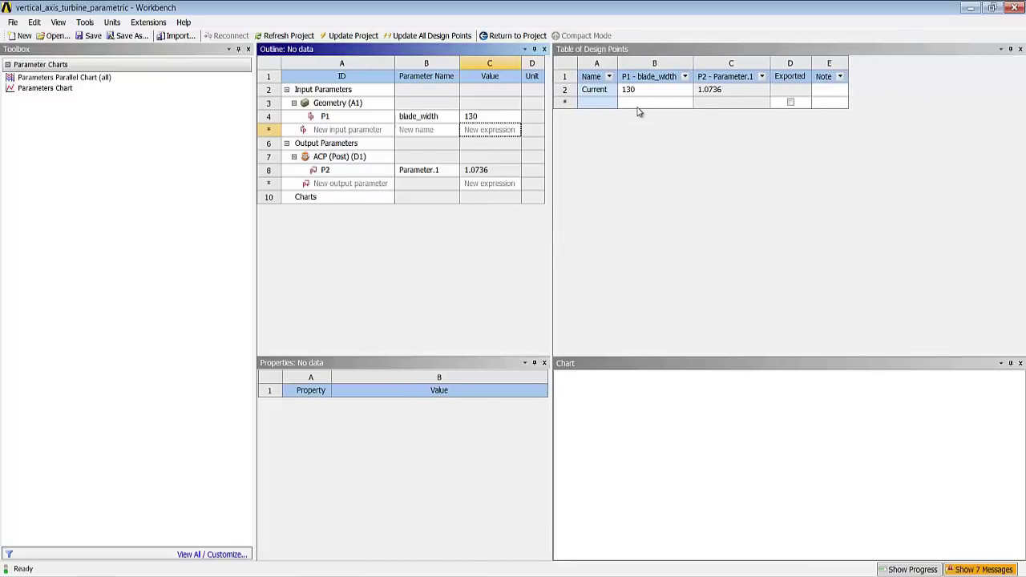